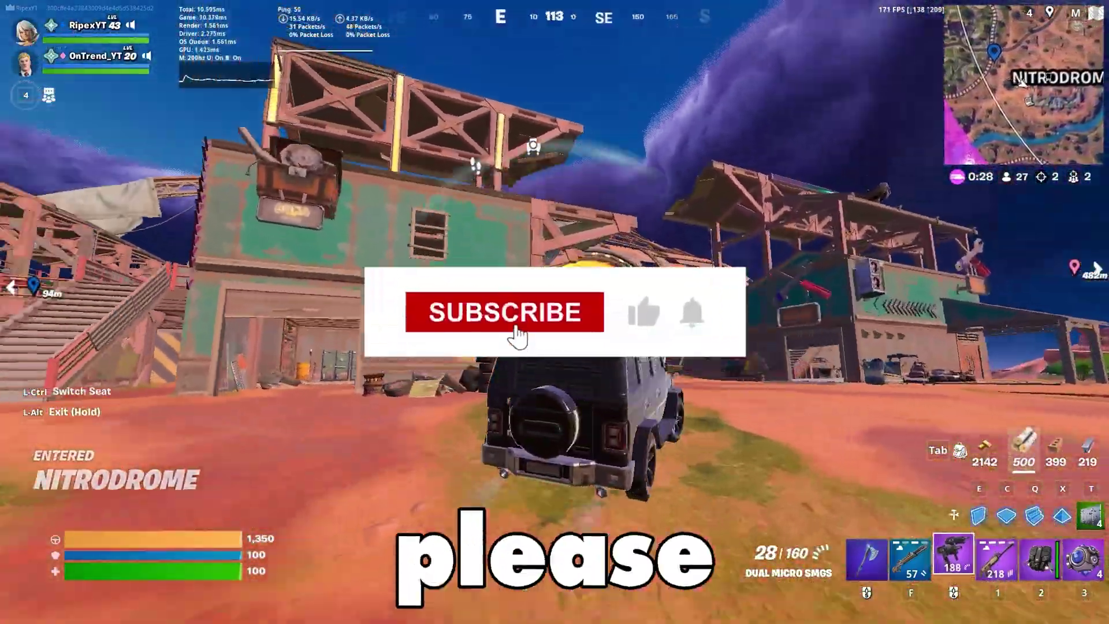
# Exit the vehicle and eliminate the enemies with shotgun and AR fire in the Fortnite clip
pyautogui.click(554, 312)
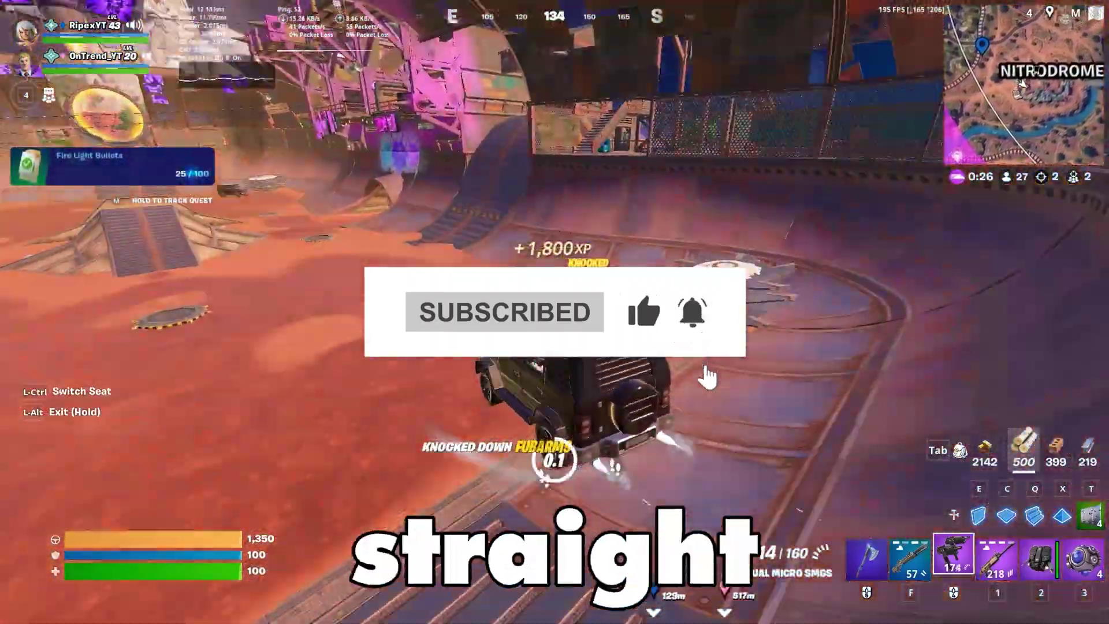
pyautogui.press('alt')
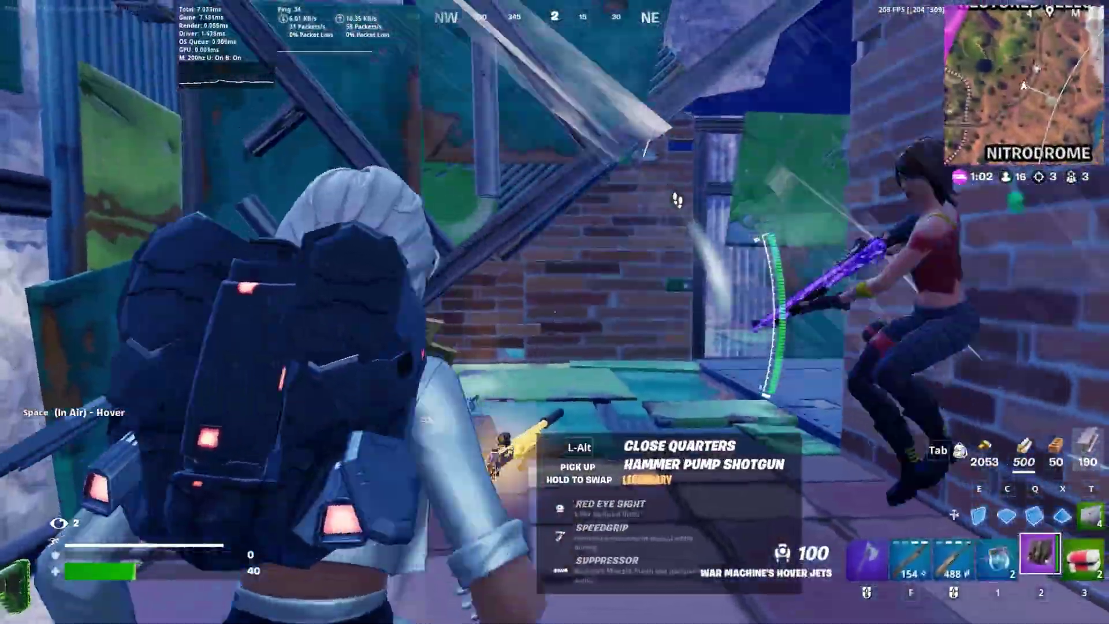
pyautogui.click(555, 312)
pyautogui.click(555, 312)
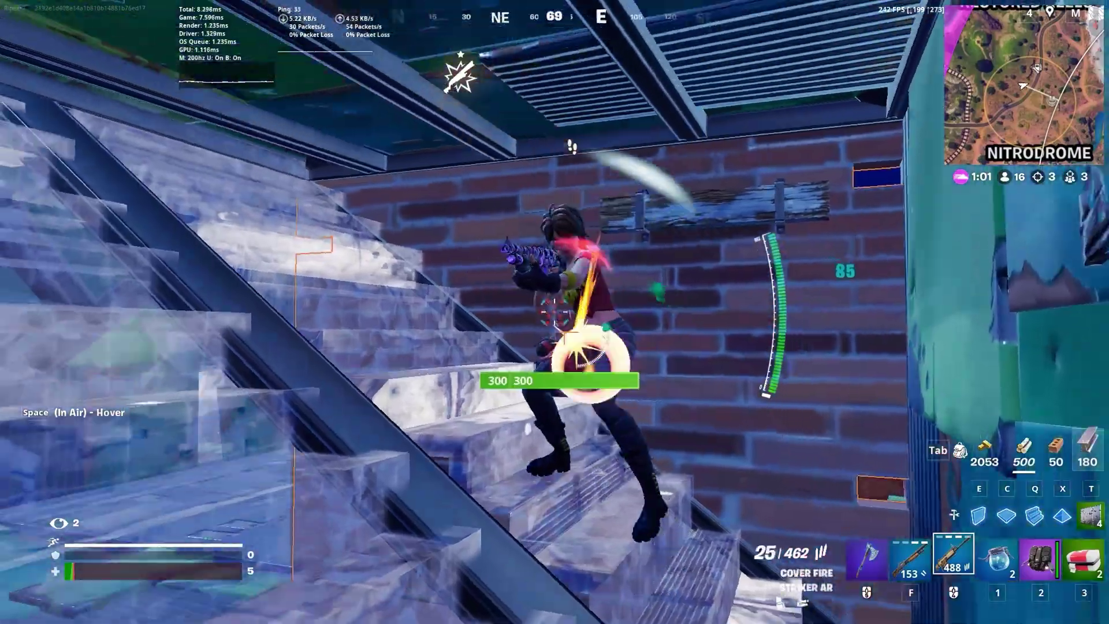
pyautogui.click(554, 312)
pyautogui.click(555, 312)
# Reach the Delete temporary files page through a 'tempo' search and switch Storage Sense on
pyautogui.press('f')
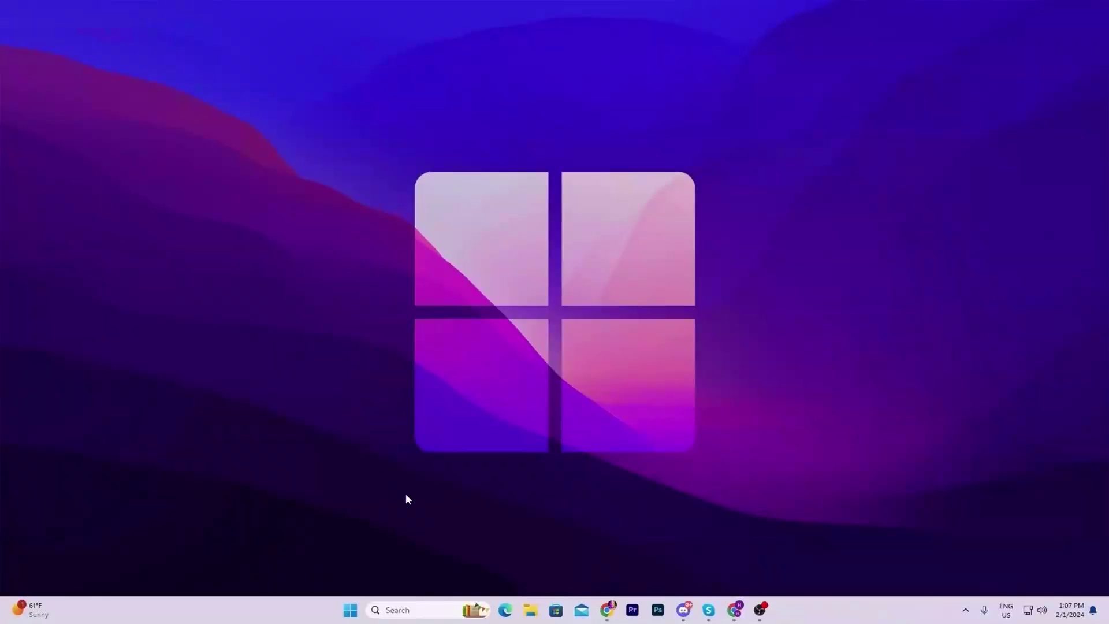
pyautogui.click(409, 611)
pyautogui.write('tempo')
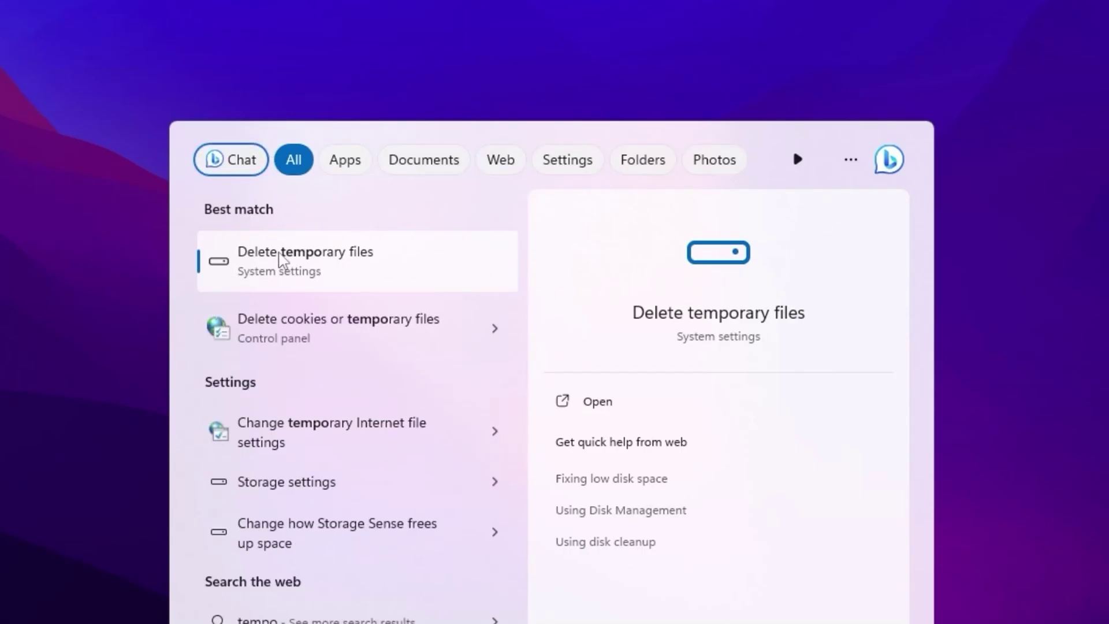
pyautogui.click(323, 262)
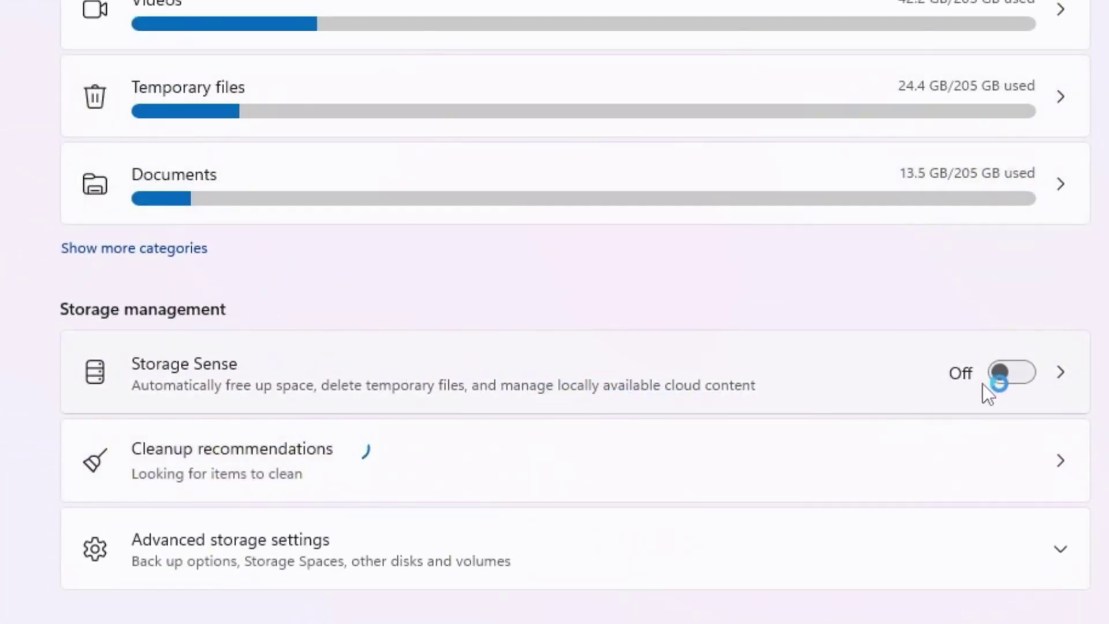
pyautogui.click(1023, 379)
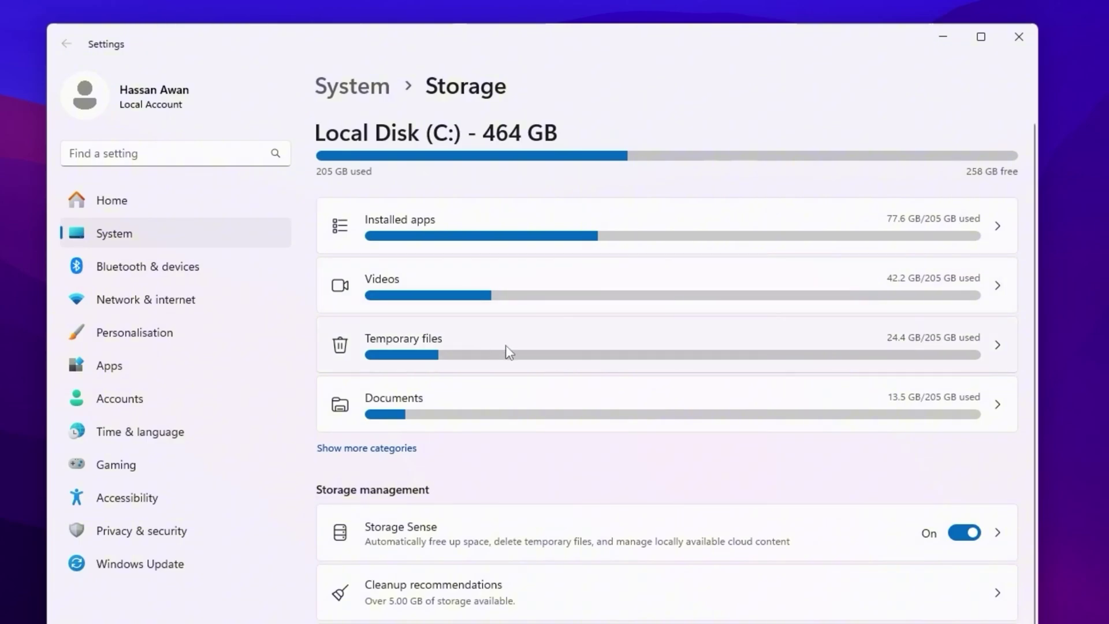
# Remove 2.34 GB of temporary files, Recycle Bin included, and confirm the permanent deletion
pyautogui.click(449, 344)
pyautogui.click(431, 413)
pyautogui.scroll(-6, 429, 444)
pyautogui.scroll(-2, 437, 463)
pyautogui.scroll(5, 443, 508)
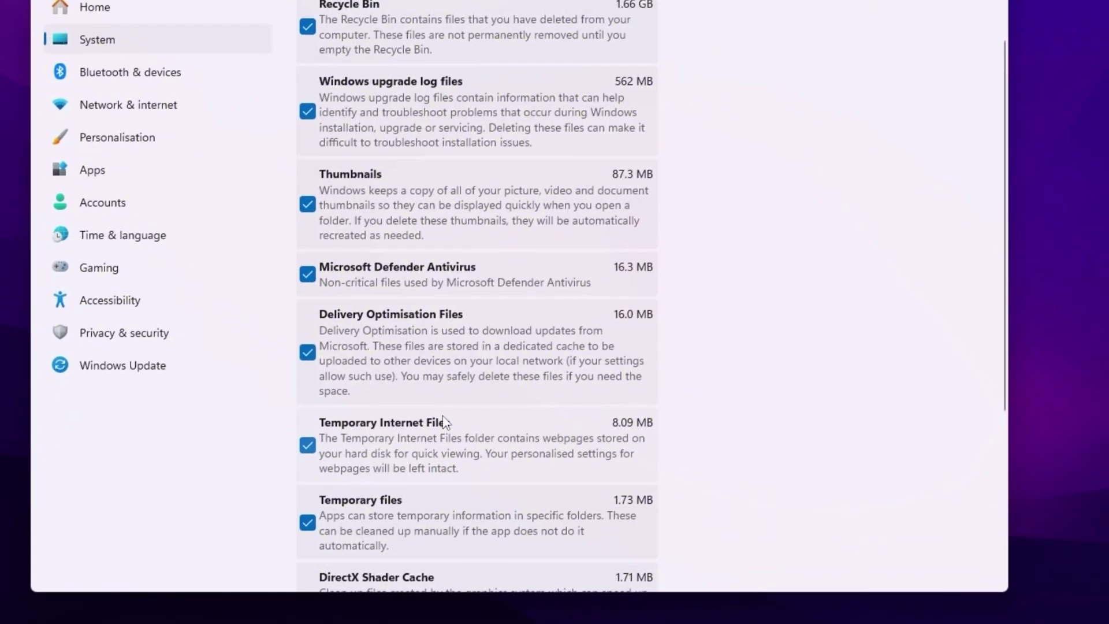
pyautogui.scroll(-3, 429, 399)
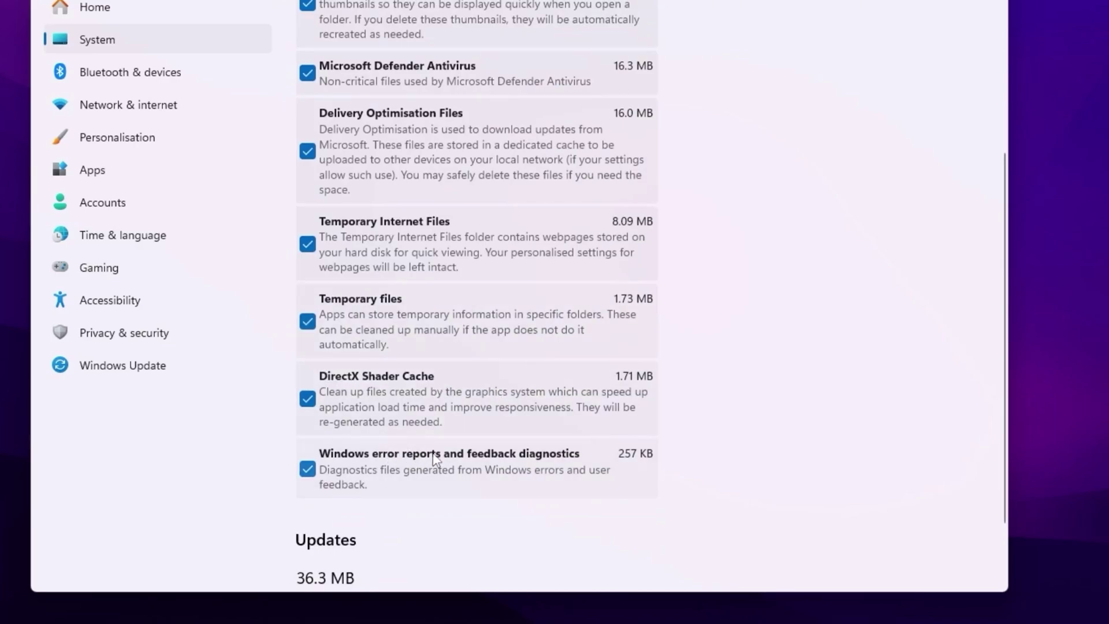
pyautogui.scroll(6, 403, 449)
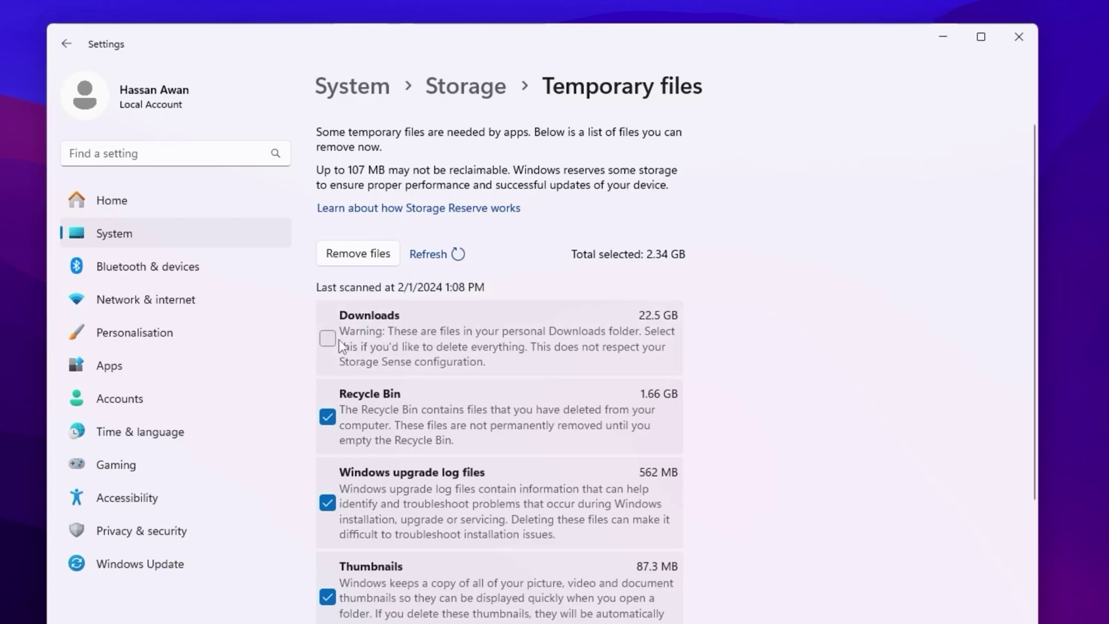
pyautogui.click(355, 254)
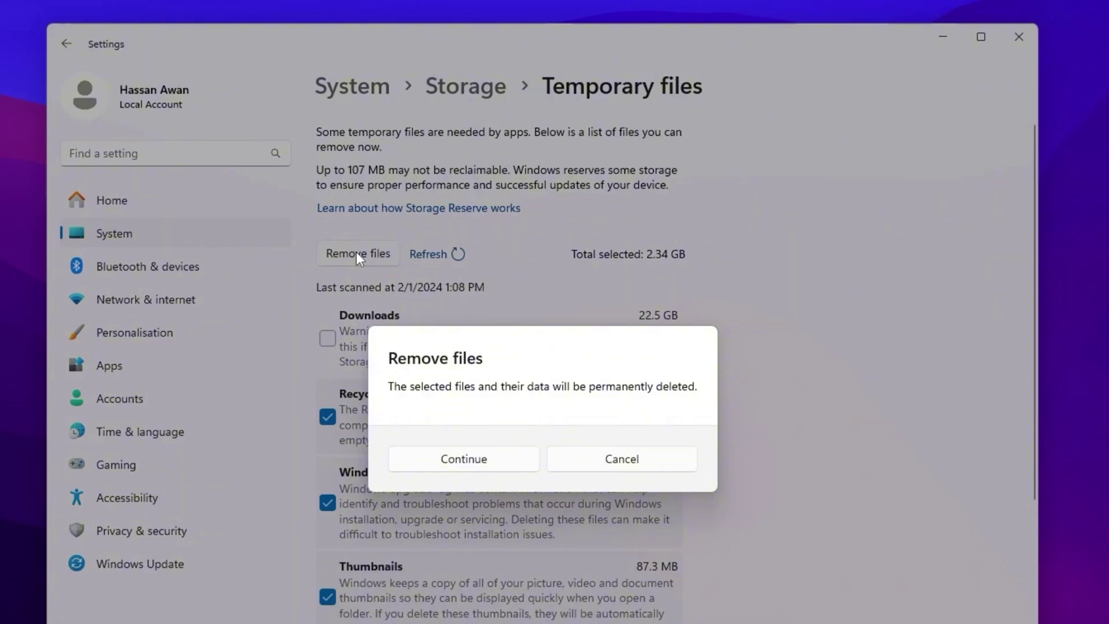
pyautogui.click(468, 461)
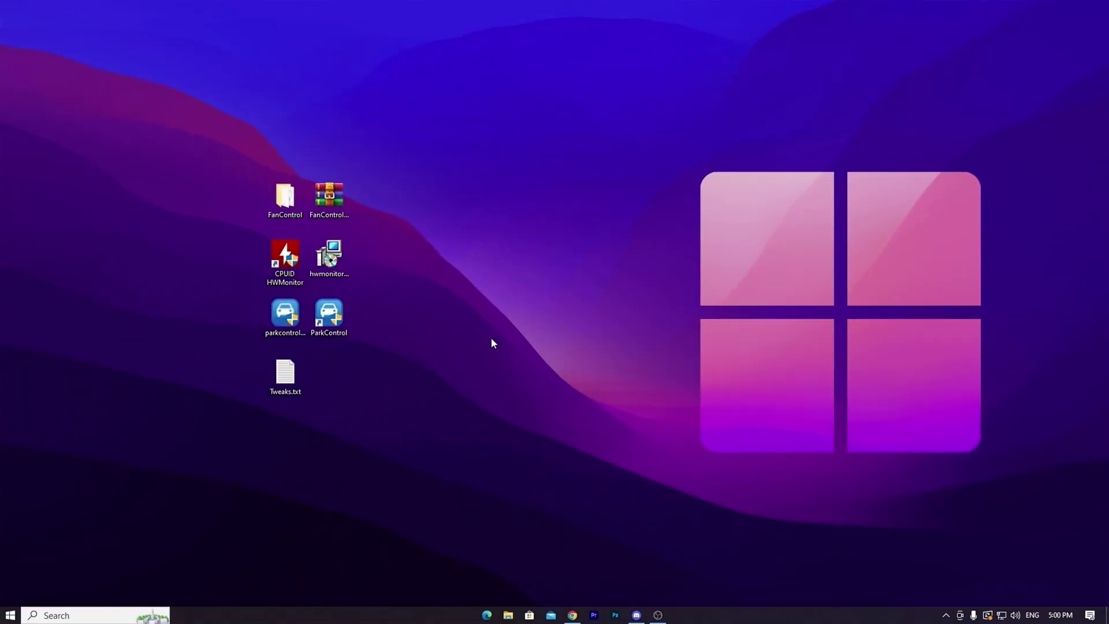
# Select all seven icons on the desktop
pyautogui.moveTo(240, 149); pyautogui.dragTo(395, 433)
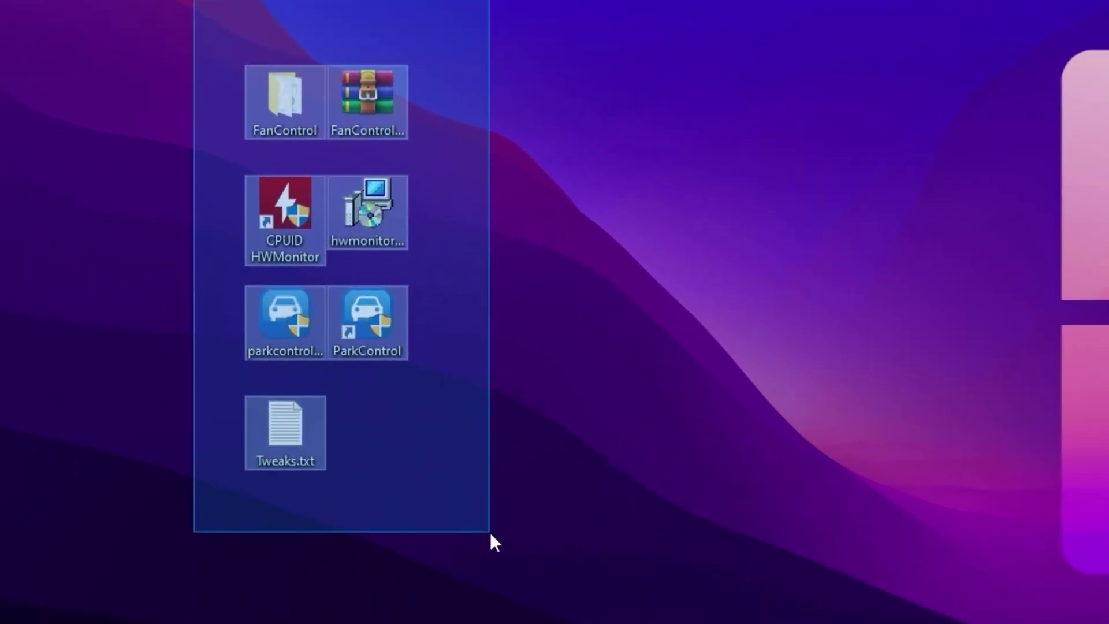
pyautogui.moveTo(490, 532); pyautogui.dragTo(490, 532)
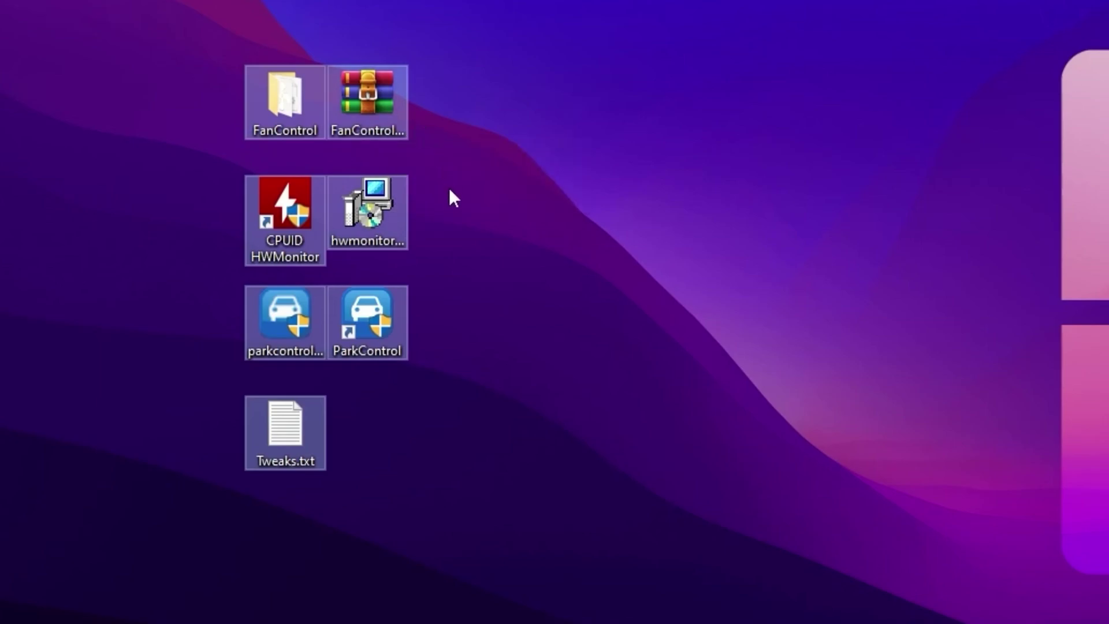
pyautogui.moveTo(398, 244)
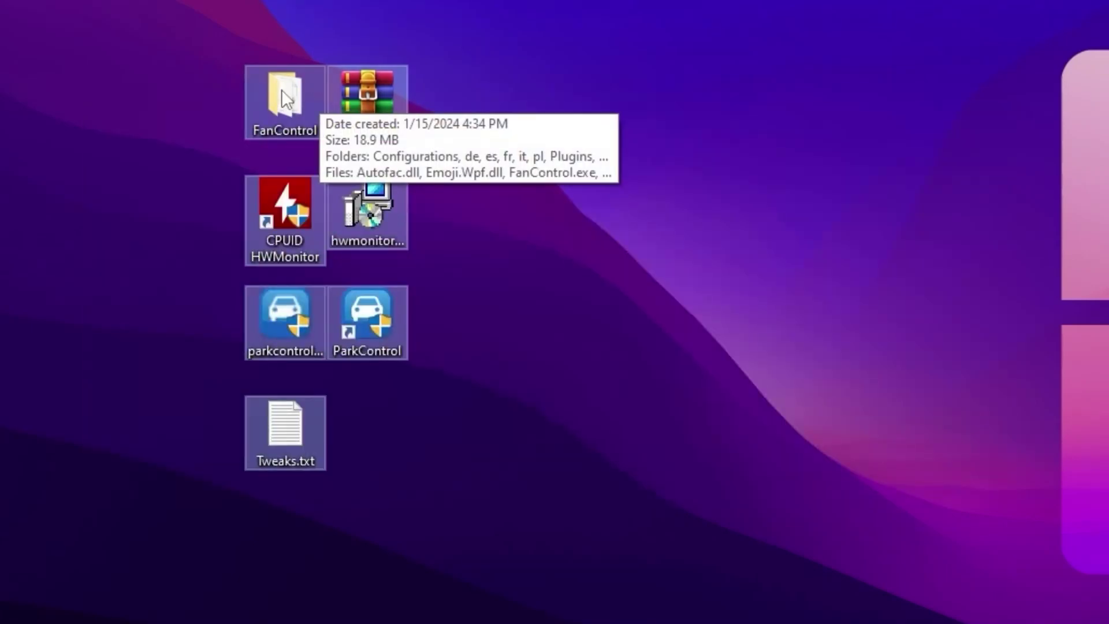
# Extract FanControl.zip to a FanControl folder and launch FanControl.exe from it
pyautogui.click(366, 98)
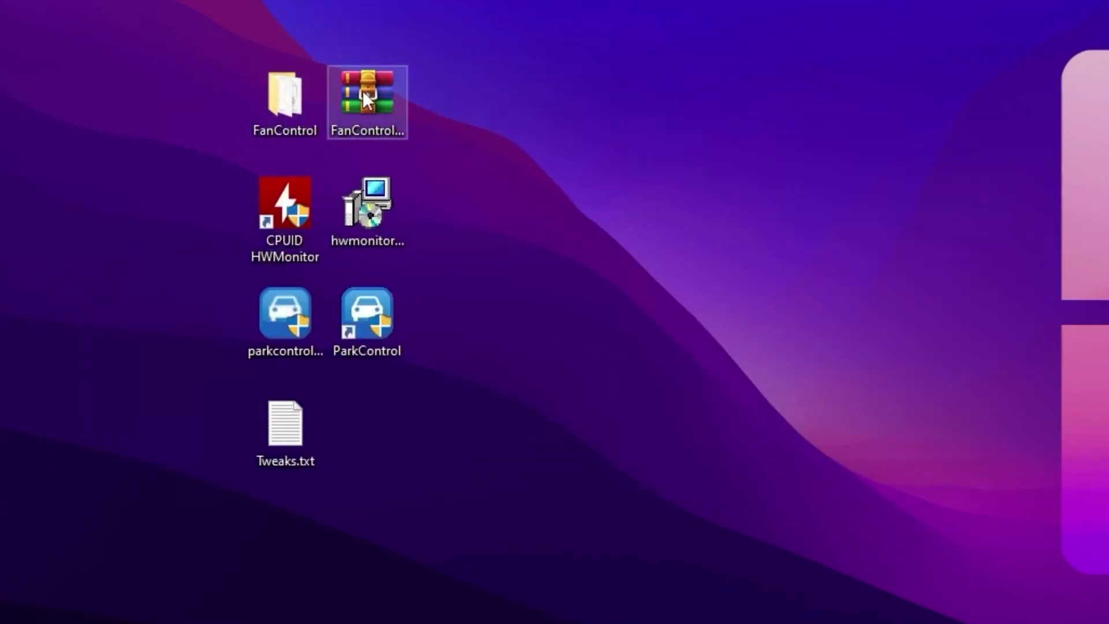
pyautogui.rightClick(362, 90)
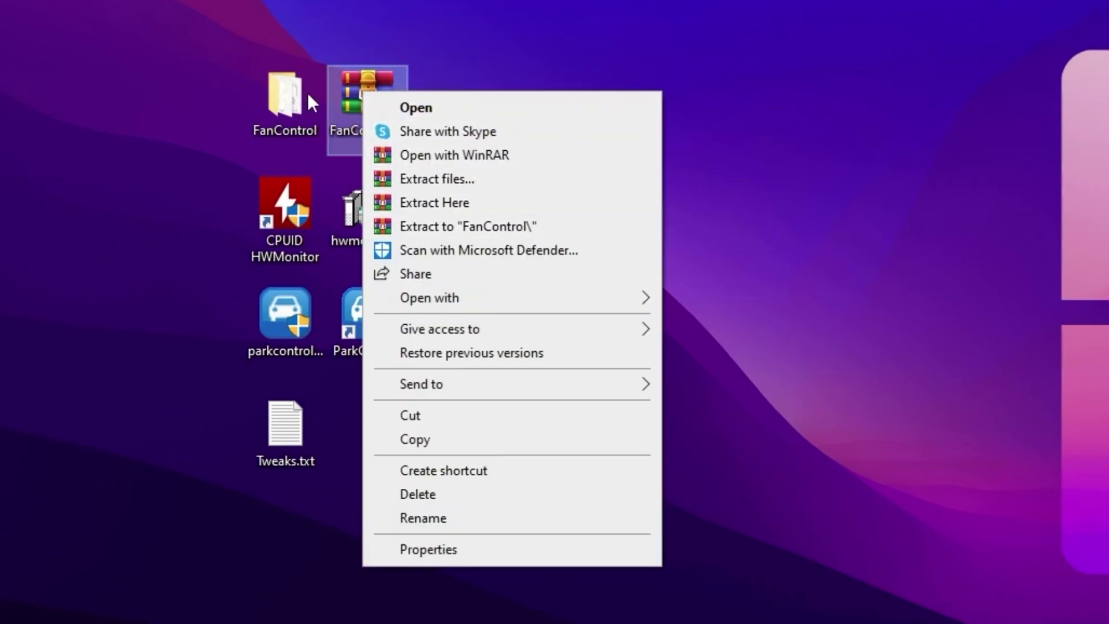
pyautogui.click(288, 108)
pyautogui.doubleClick(288, 109)
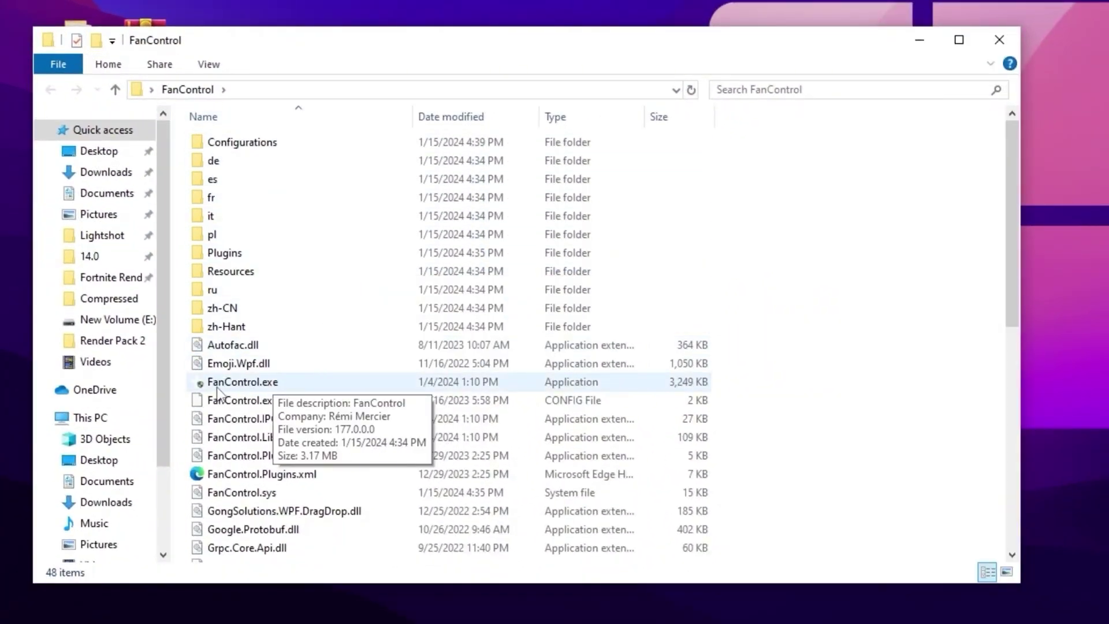
pyautogui.doubleClick(281, 386)
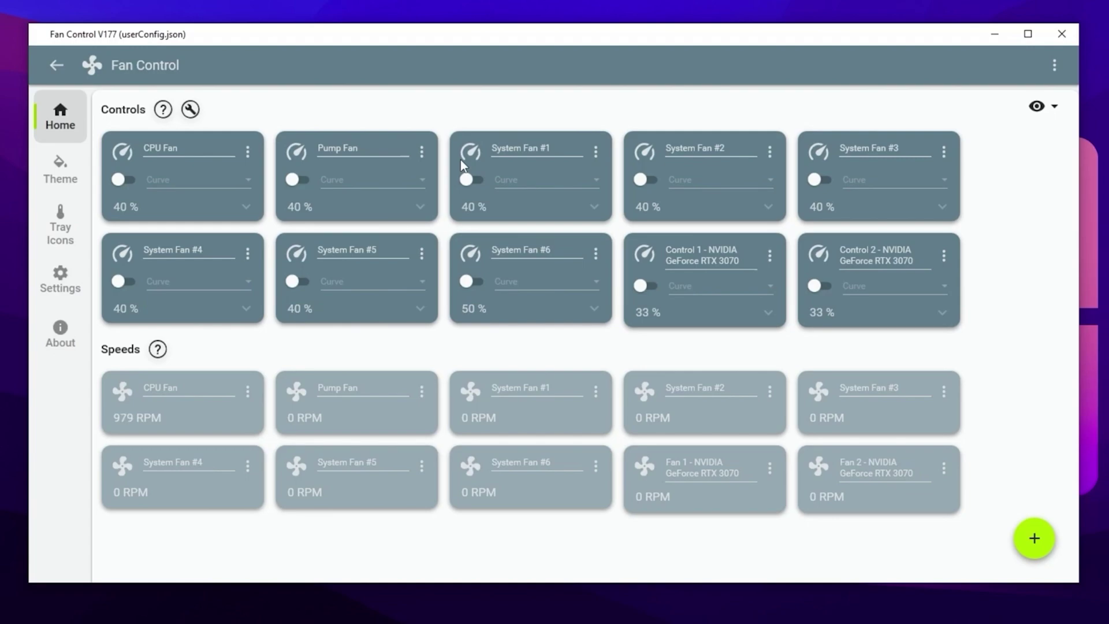
# After reviewing the CPU, Pump and System Fan #1 cards, set the CPU Fan to manual at 50%
pyautogui.click(207, 152)
pyautogui.click(334, 150)
pyautogui.click(517, 148)
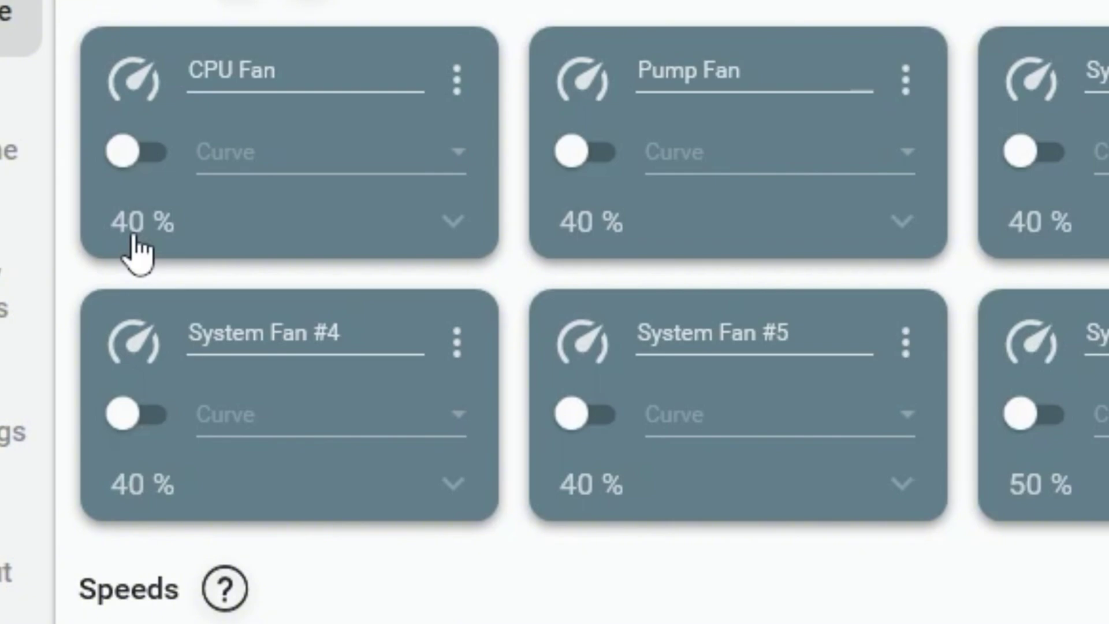
pyautogui.click(457, 81)
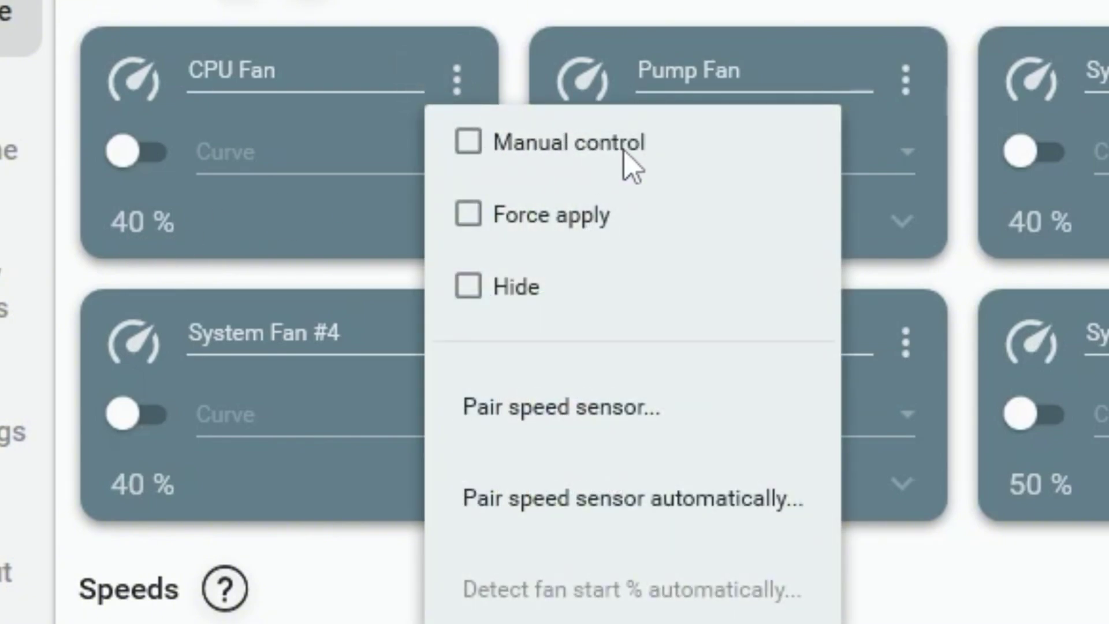
pyautogui.click(469, 145)
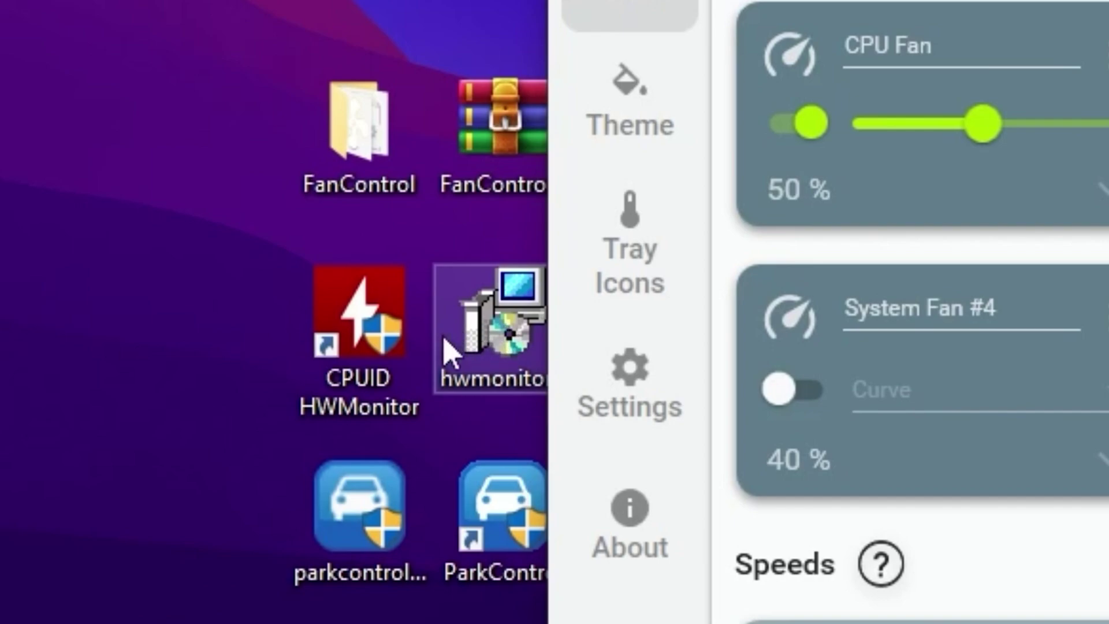
# Launch CPUID HWMonitor, check the CPU fan at about 1175 RPM, then close it
pyautogui.doubleClick(356, 326)
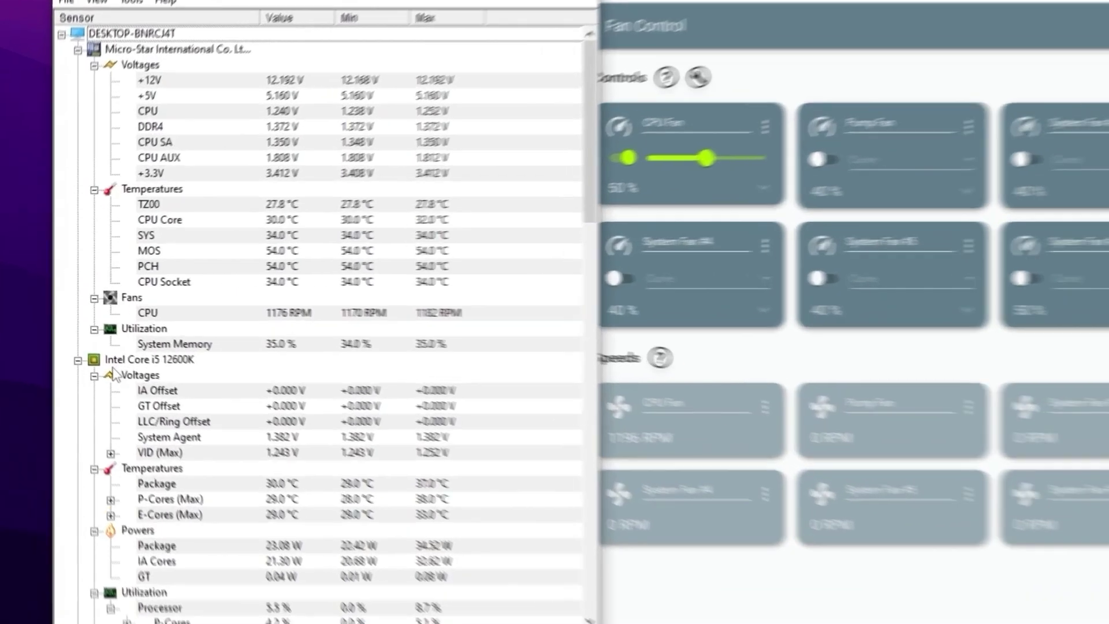
pyautogui.scroll(-1, 297, 418)
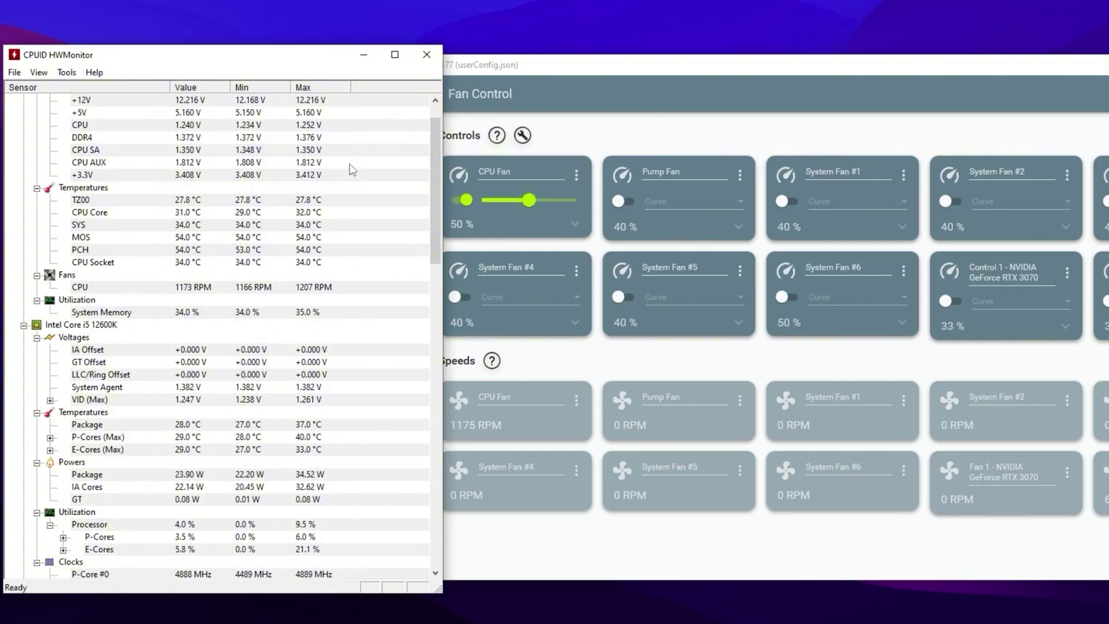
pyautogui.click(427, 54)
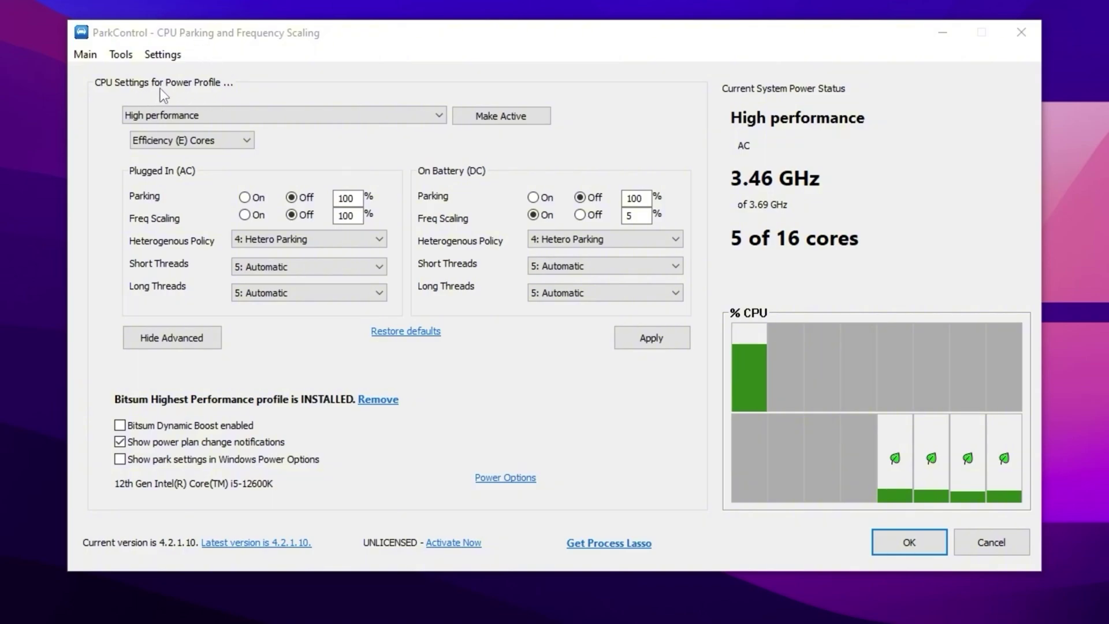
# Make Bitsum Highest Performance the active ParkControl plan and apply it, unparking all 16 cores
pyautogui.click(440, 117)
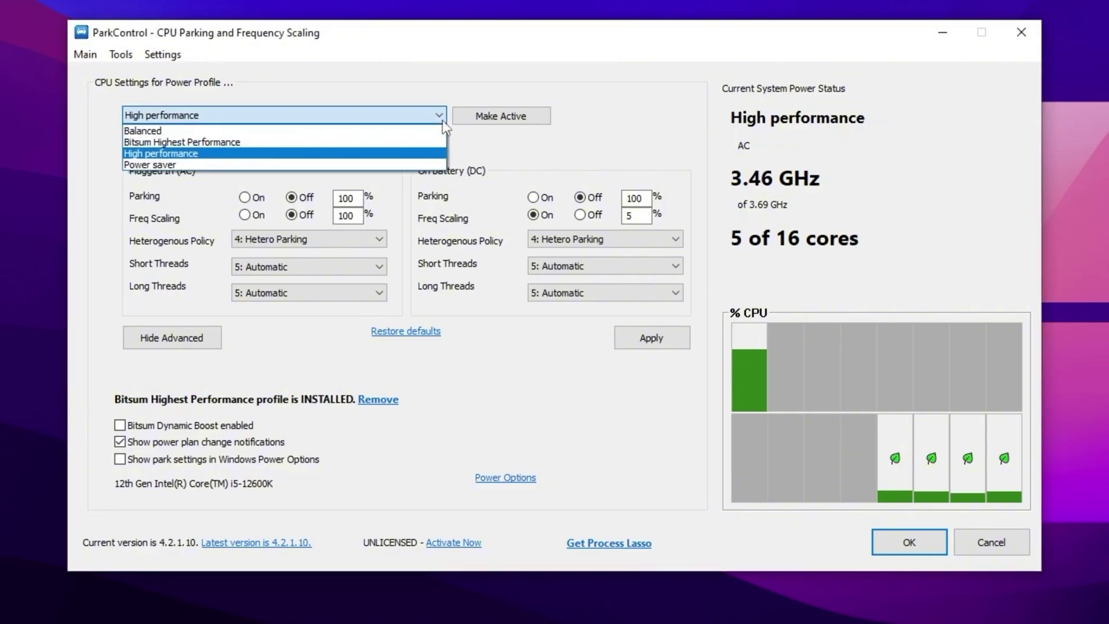
pyautogui.click(169, 143)
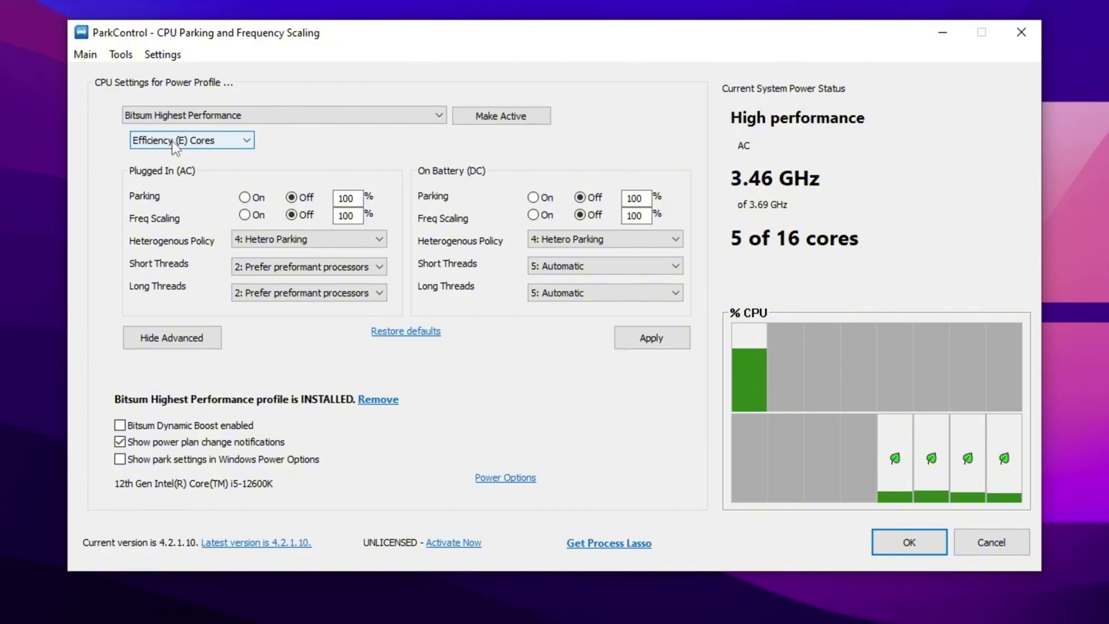
pyautogui.click(534, 121)
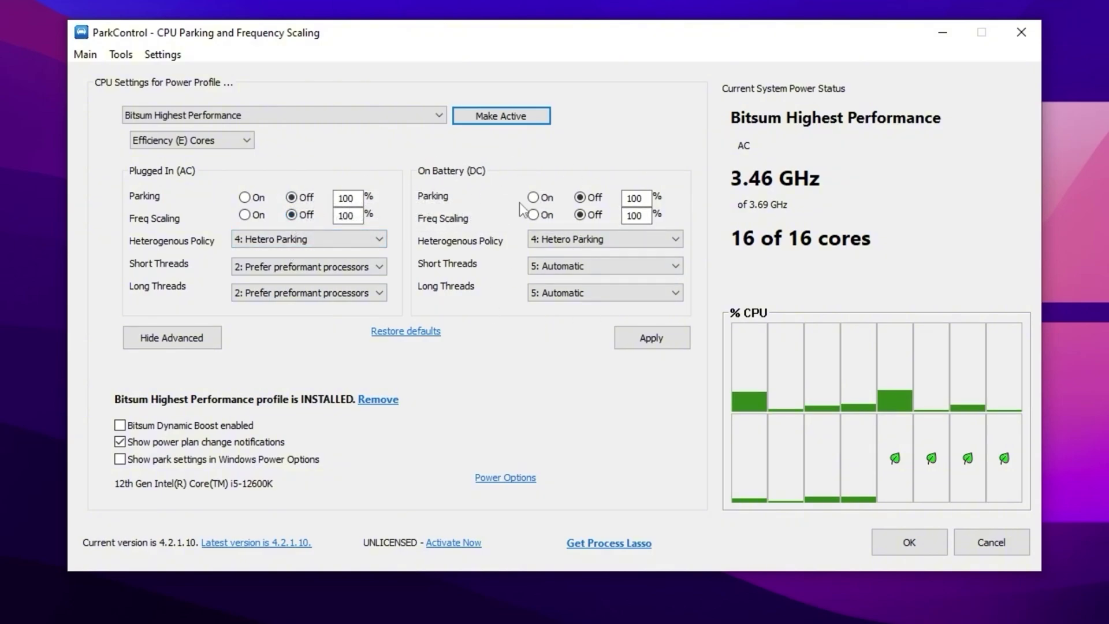
pyautogui.click(654, 338)
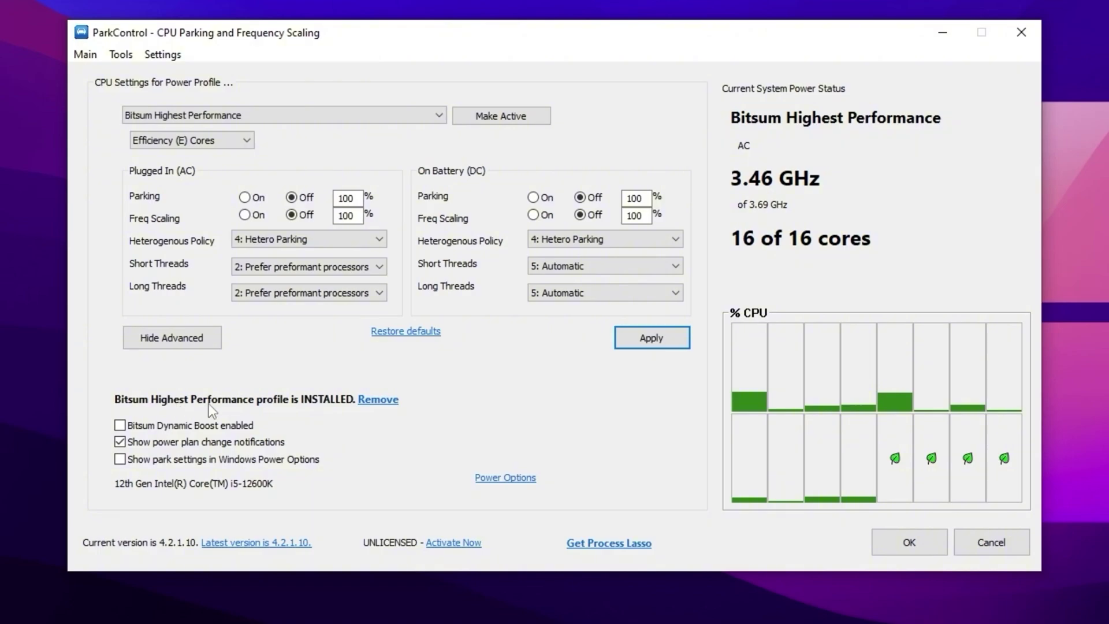
pyautogui.click(219, 114)
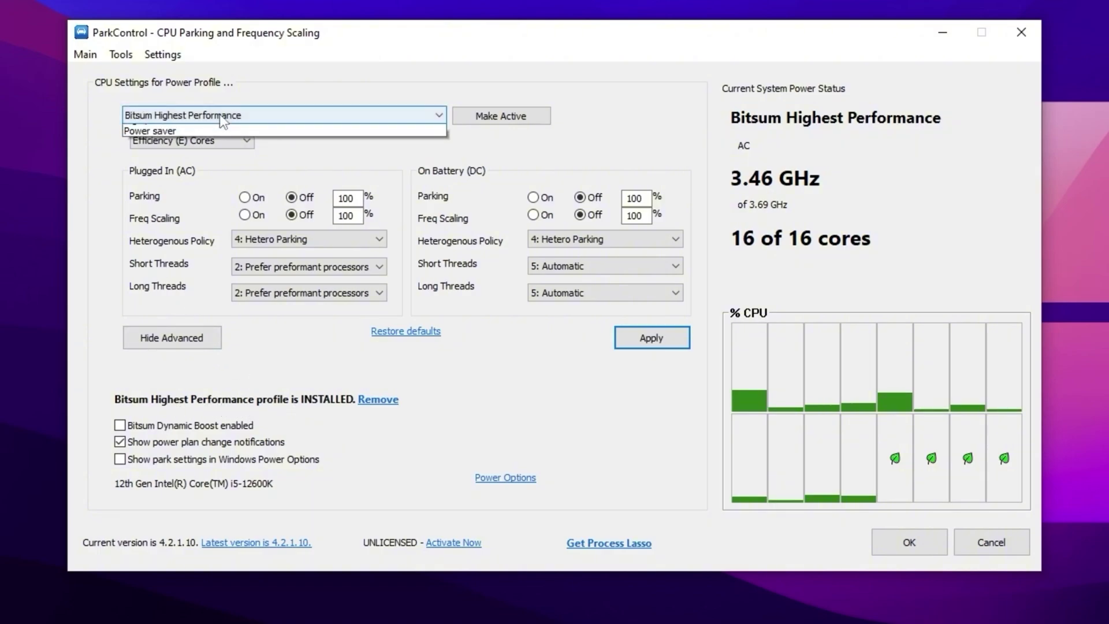
pyautogui.click(191, 145)
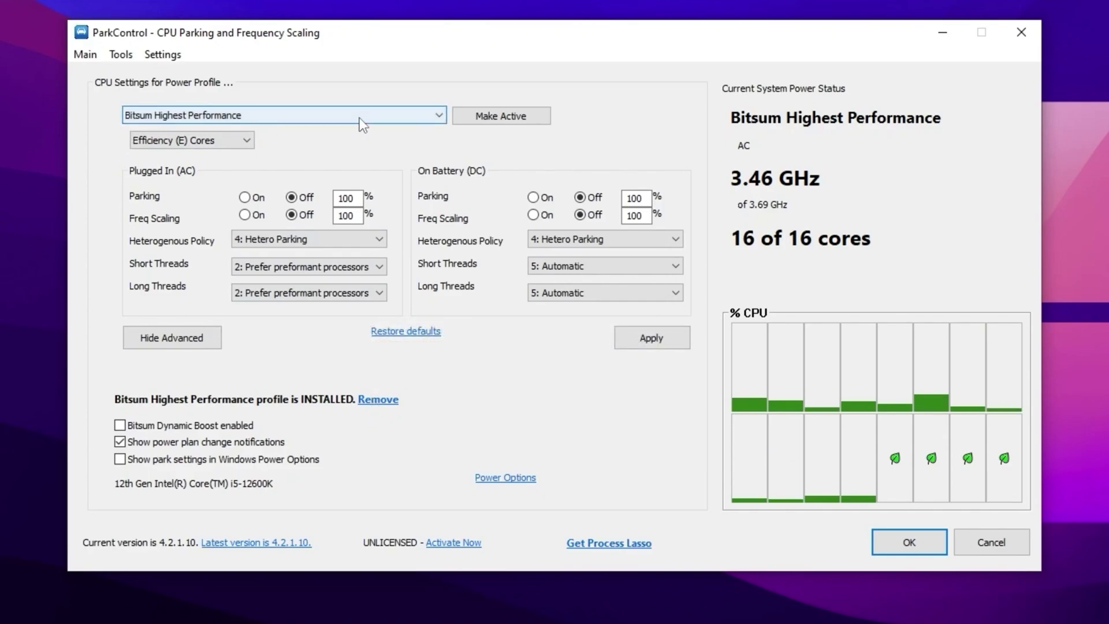
pyautogui.moveTo(122, 426)
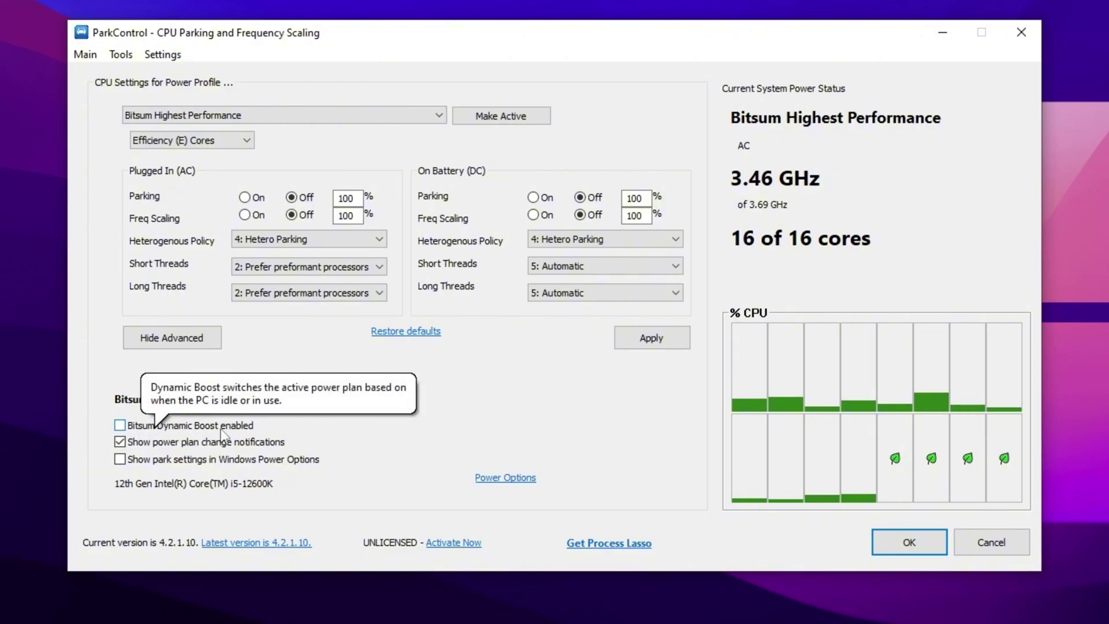
# Enable Bitsum Dynamic Boost with Bitsum Highest Performance for active use, dismissing the Pro notice
pyautogui.click(156, 427)
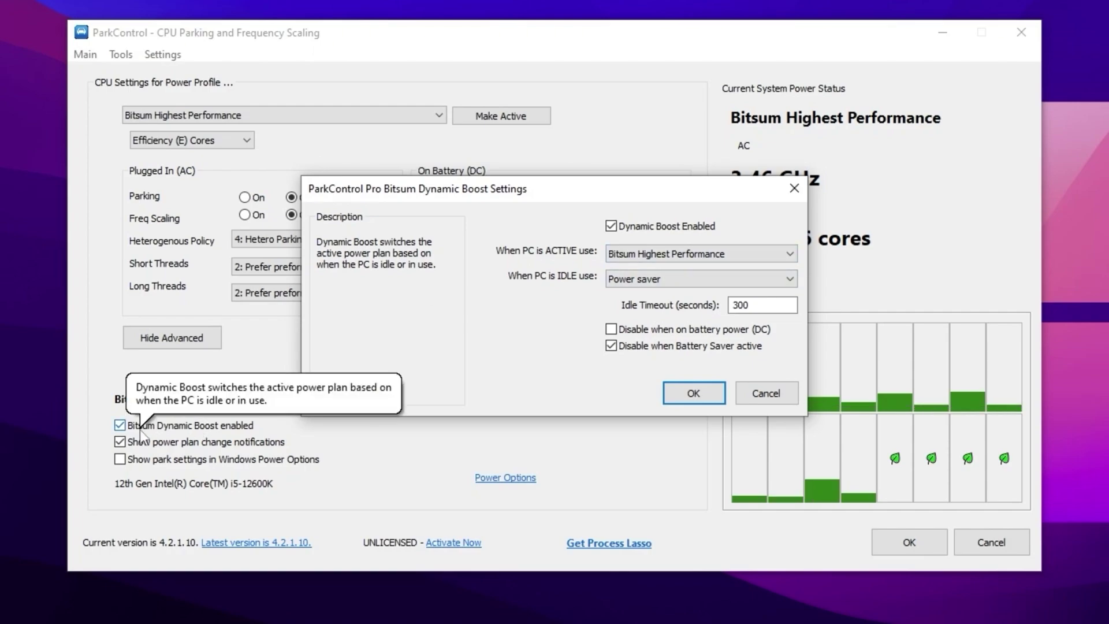
pyautogui.click(639, 257)
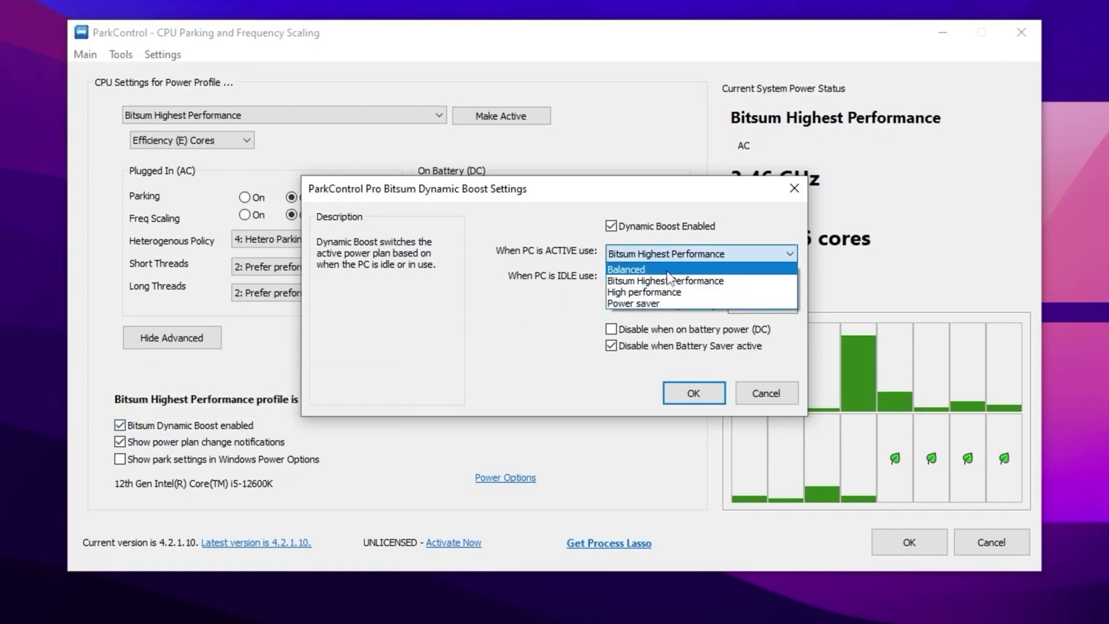
pyautogui.click(642, 281)
pyautogui.click(690, 394)
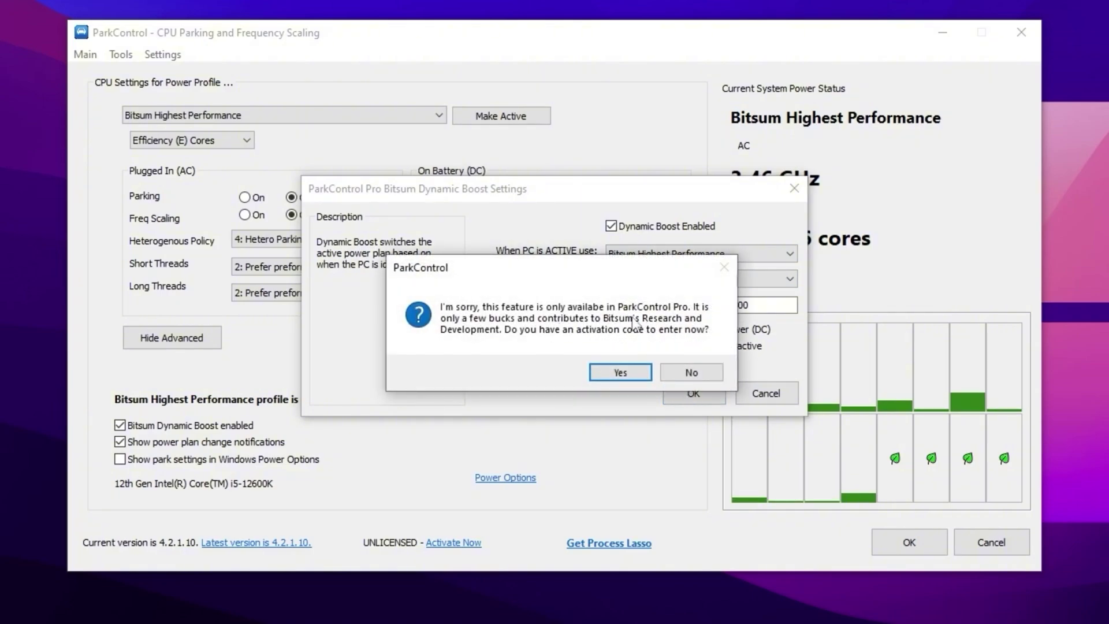
pyautogui.press('Escape')
pyautogui.press('Escape')
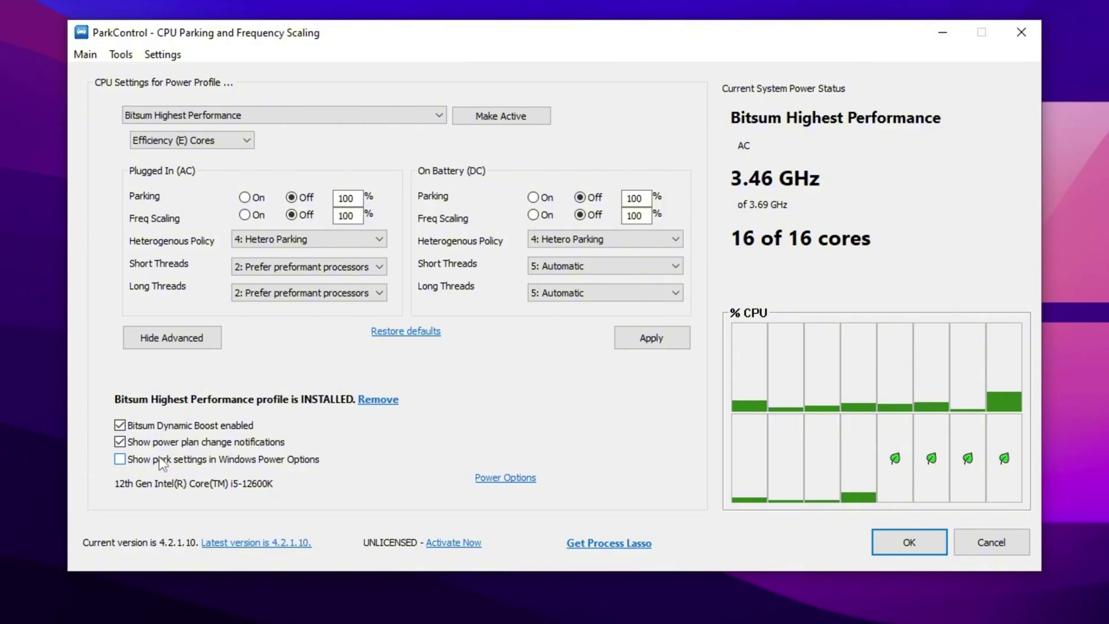
# Show park settings in Windows Power Options, apply, and close ParkControl
pyautogui.click(126, 462)
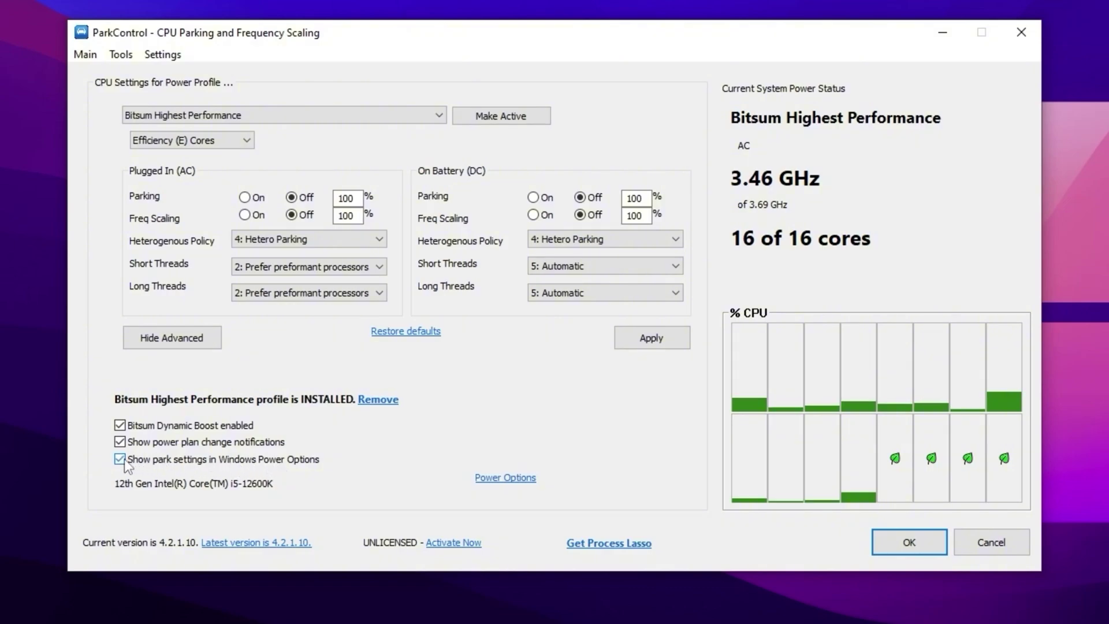
pyautogui.click(653, 338)
pyautogui.click(906, 544)
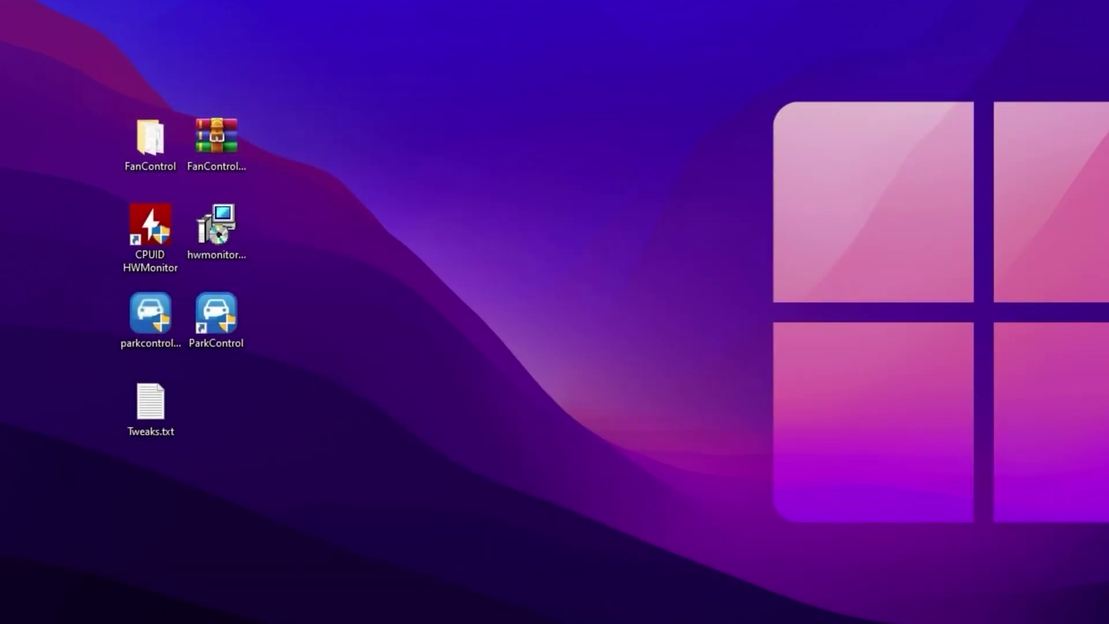
# Via a 'power' search, set the Bitsum Highest Performance plan's display turn-off to Never
pyautogui.click(133, 611)
pyautogui.write('power')
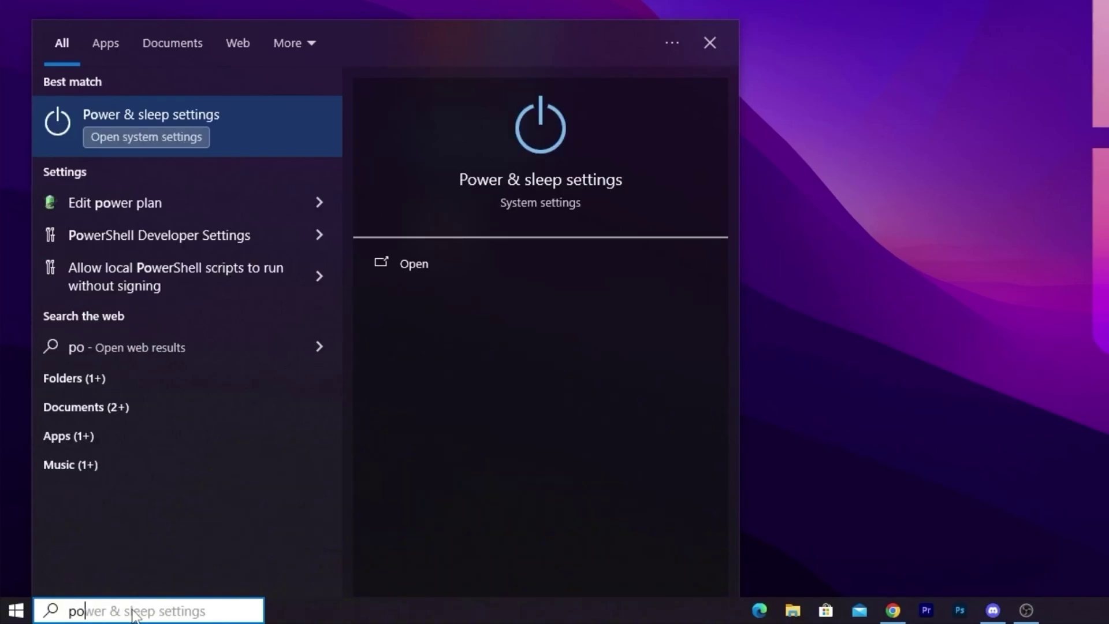
pyautogui.click(200, 120)
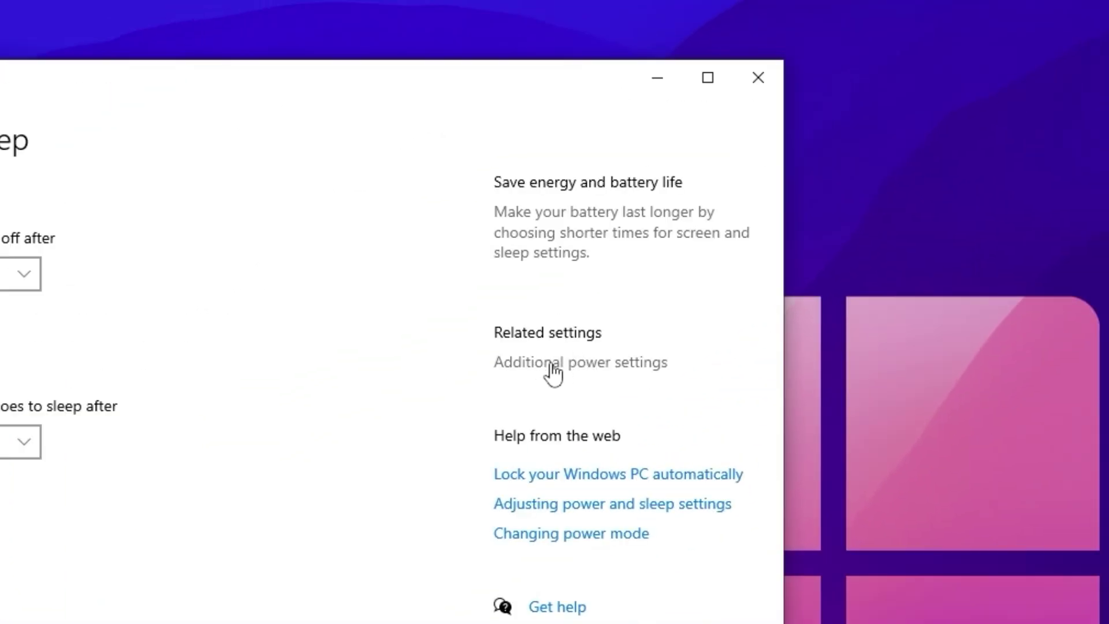
pyautogui.click(552, 369)
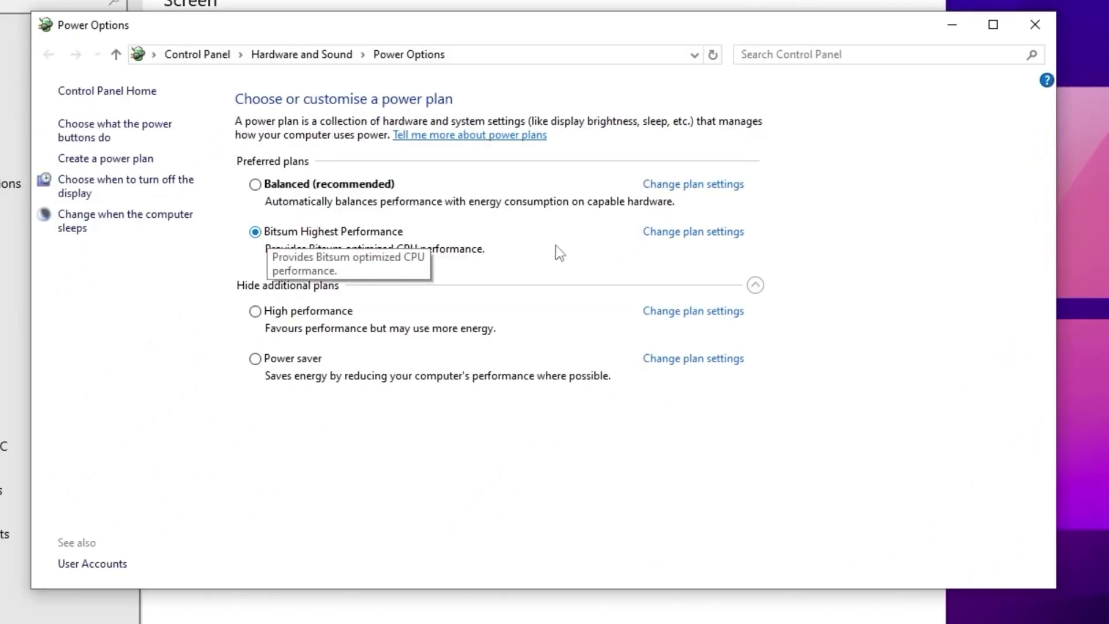
pyautogui.click(712, 233)
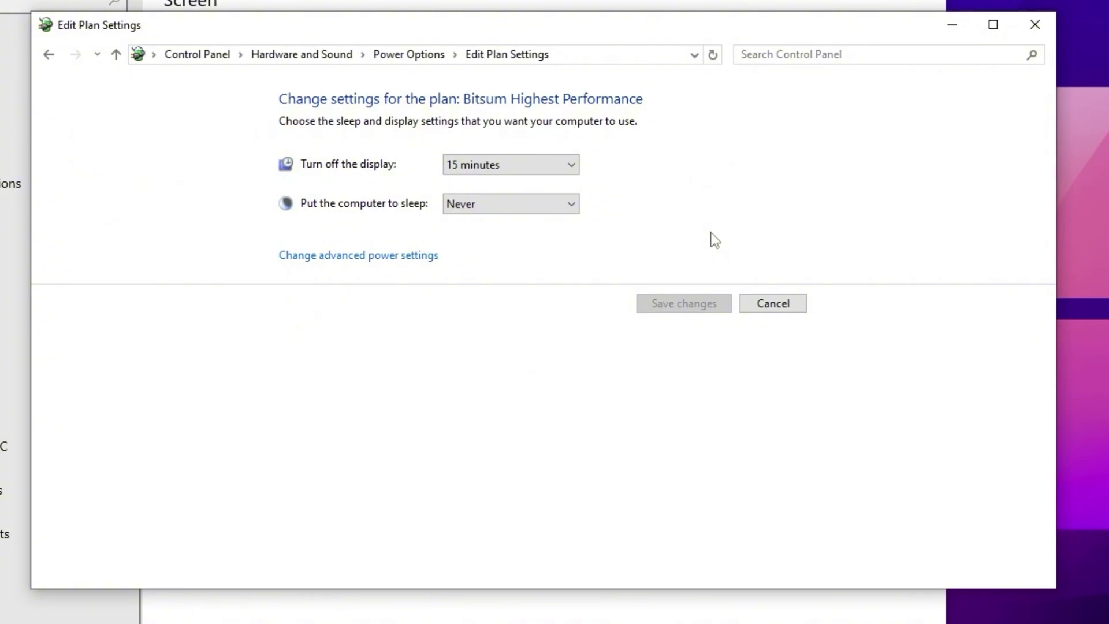
pyautogui.click(514, 166)
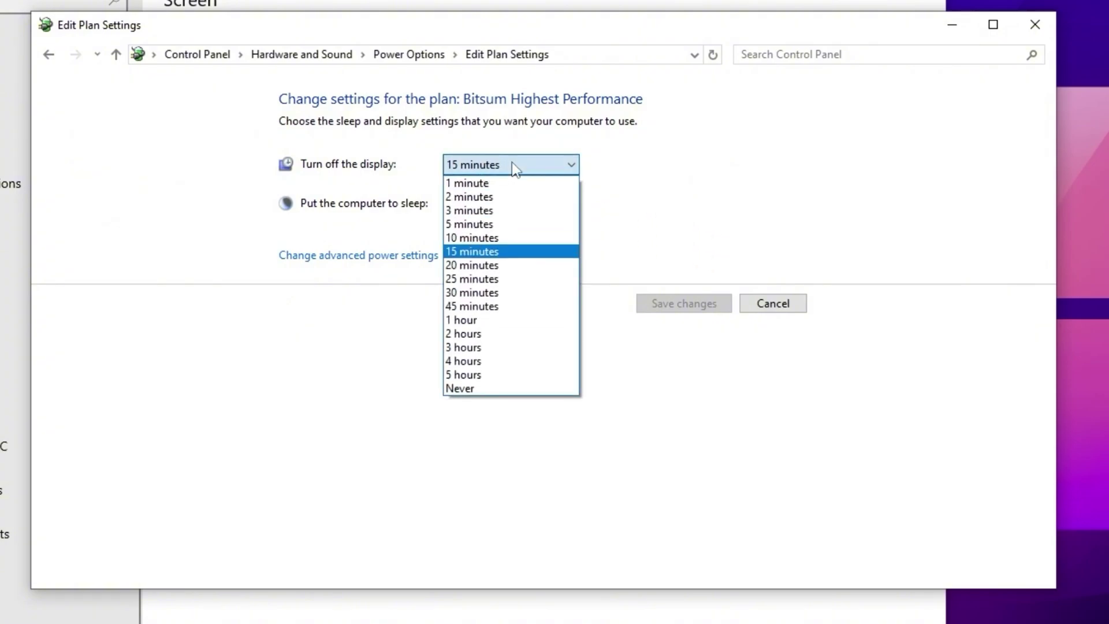
pyautogui.click(465, 390)
pyautogui.click(353, 258)
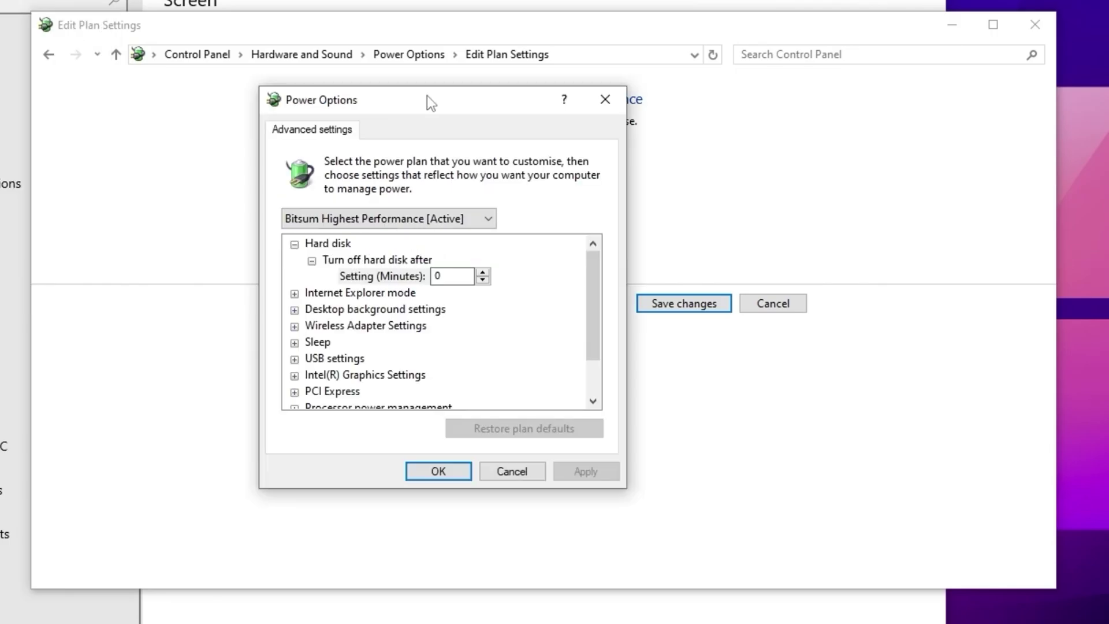
# Confirm the Bitsum plan's minimum and maximum processor state at 100%, then close the plan windows
pyautogui.click(331, 255)
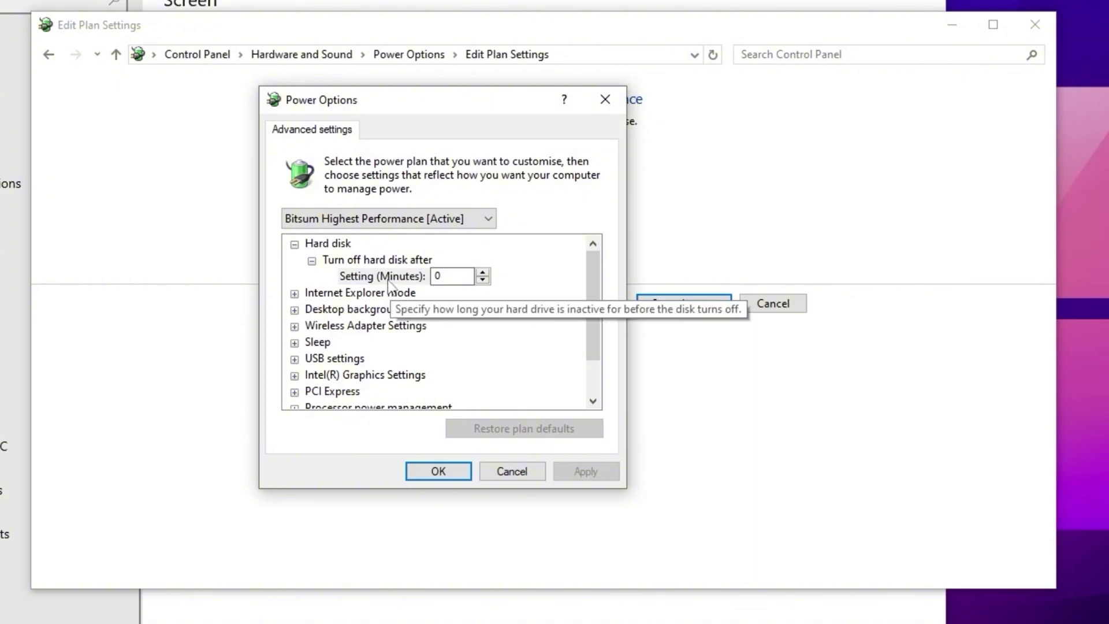
pyautogui.scroll(-1, 511, 332)
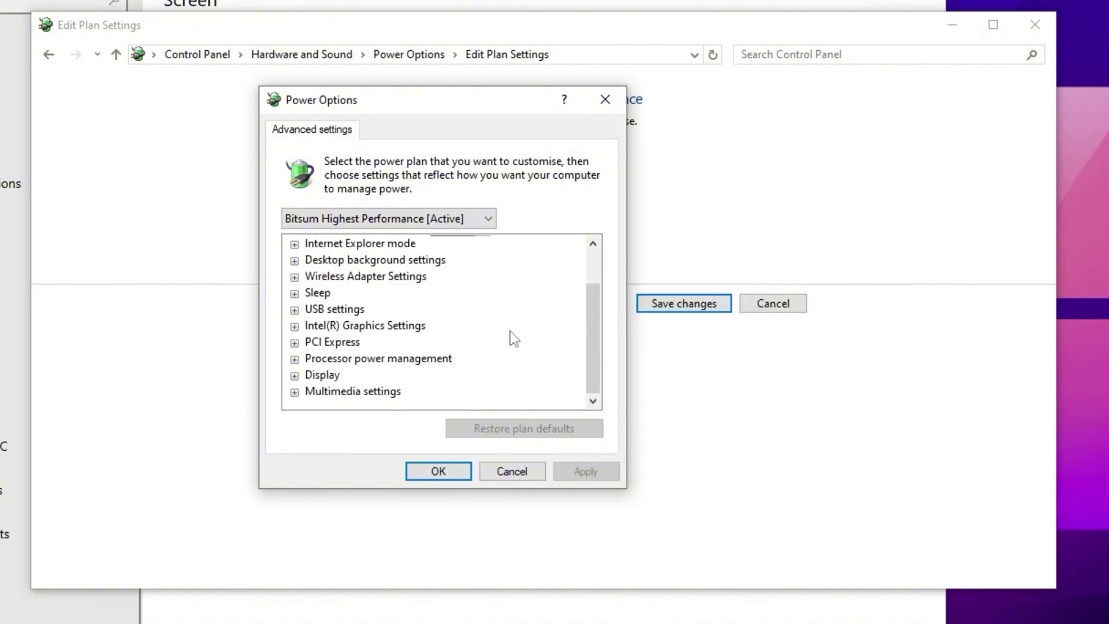
pyautogui.click(294, 359)
pyautogui.click(312, 343)
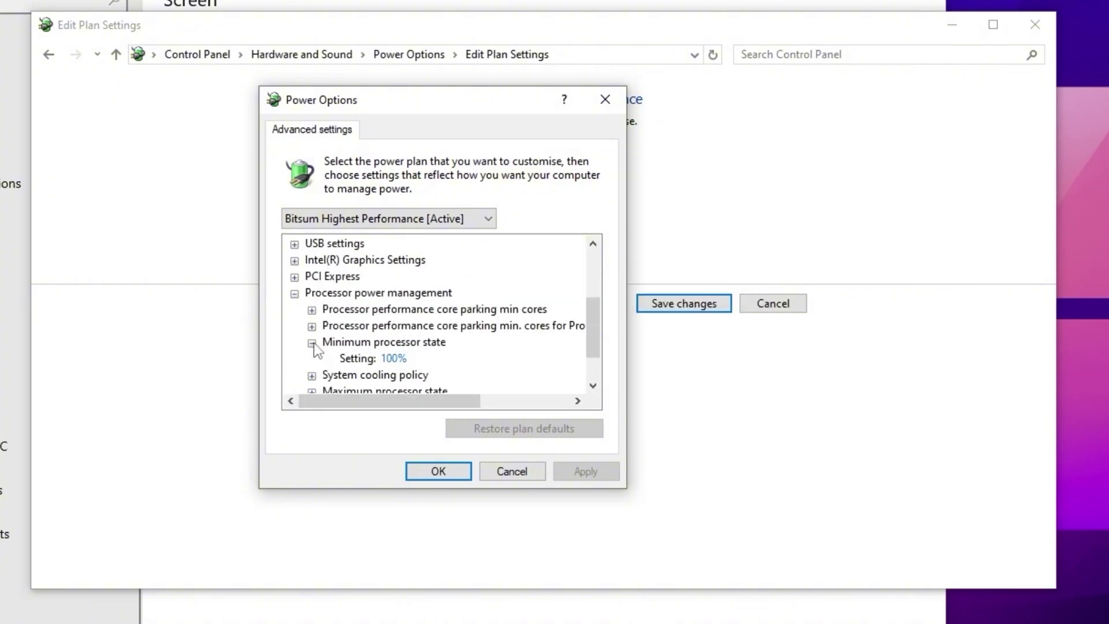
pyautogui.scroll(-1, 319, 354)
pyautogui.click(312, 343)
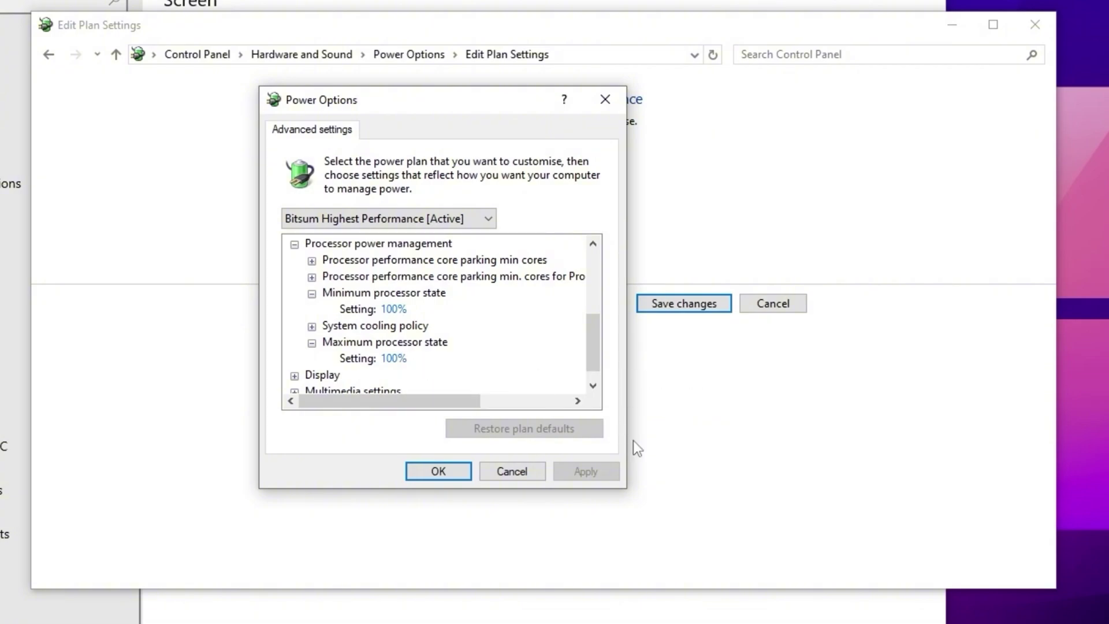
pyautogui.click(443, 472)
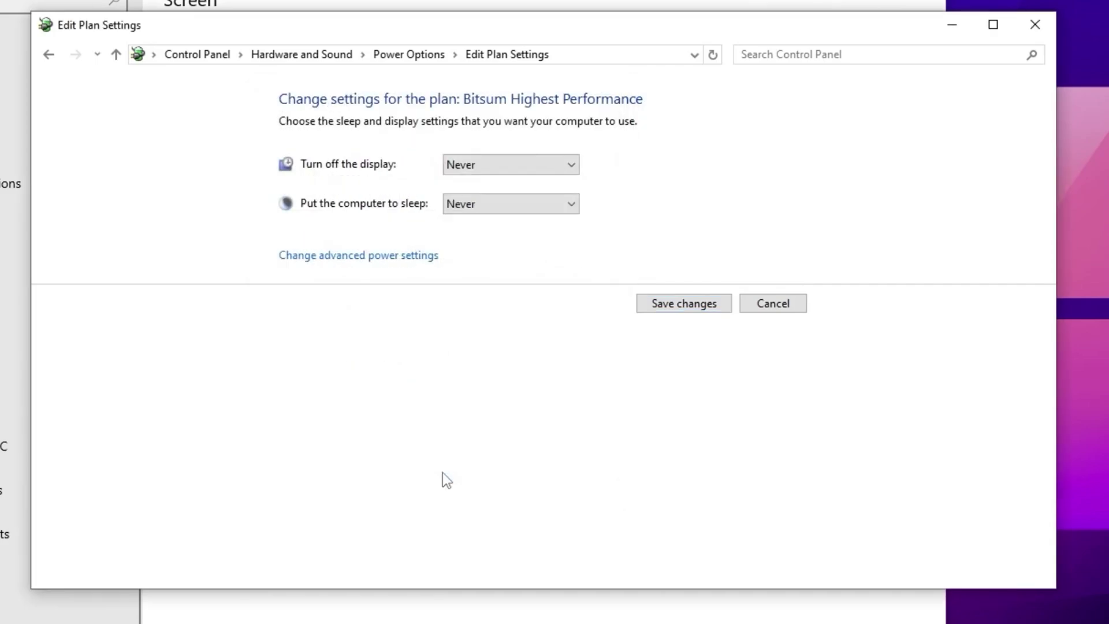
pyautogui.click(1036, 24)
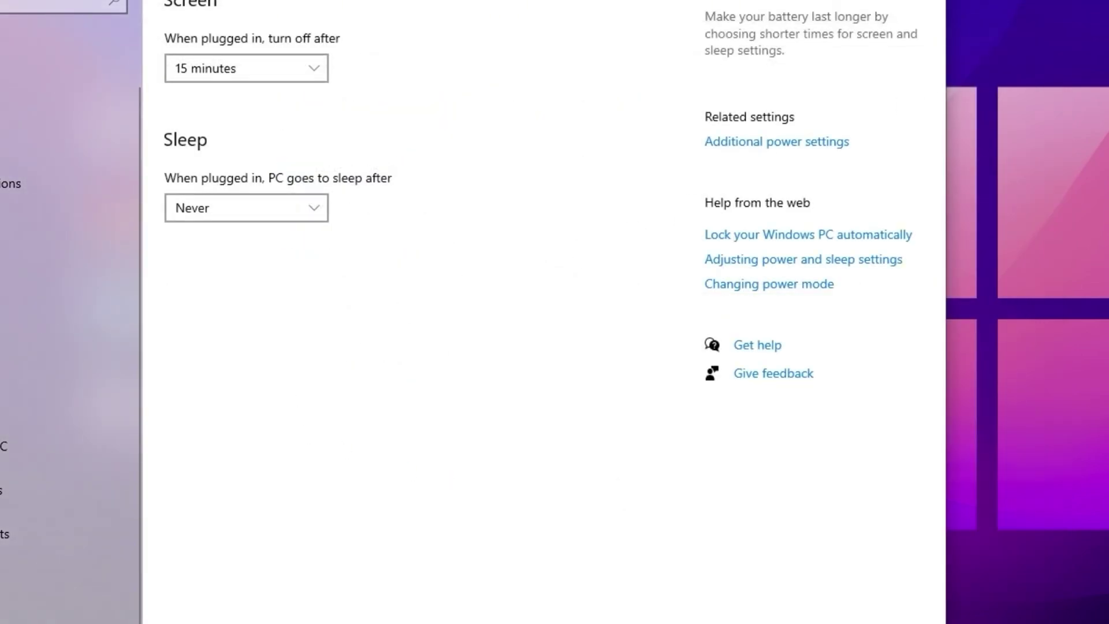
# Close Settings, open the Tweaks.txt notes from the desktop in Notepad, and start a Windows search
pyautogui.hotkey('alt', 'F4')
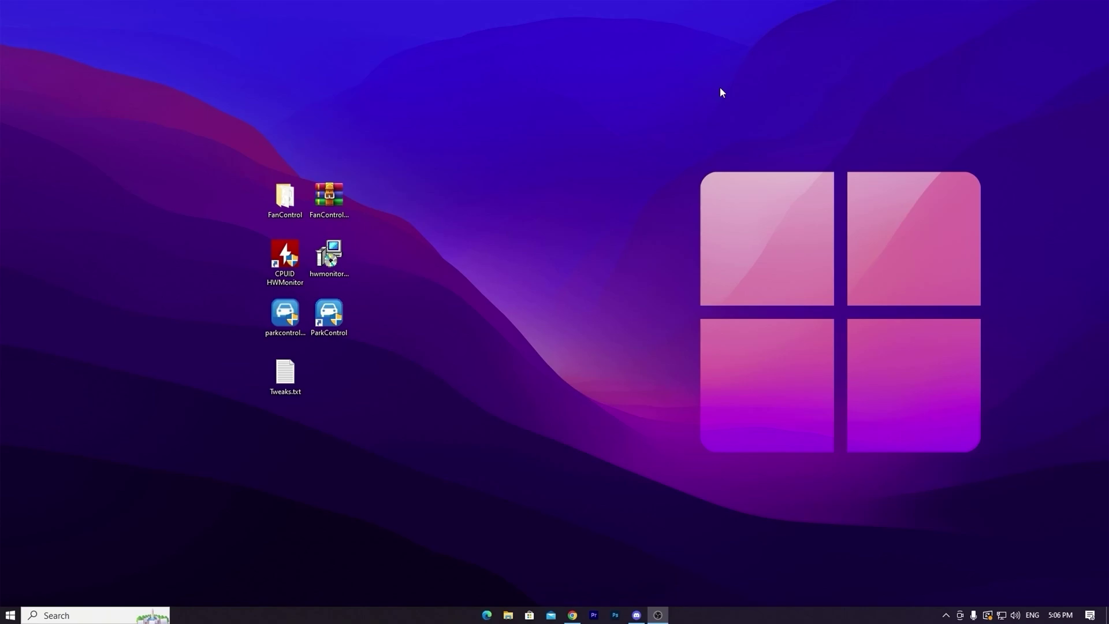
pyautogui.doubleClick(285, 373)
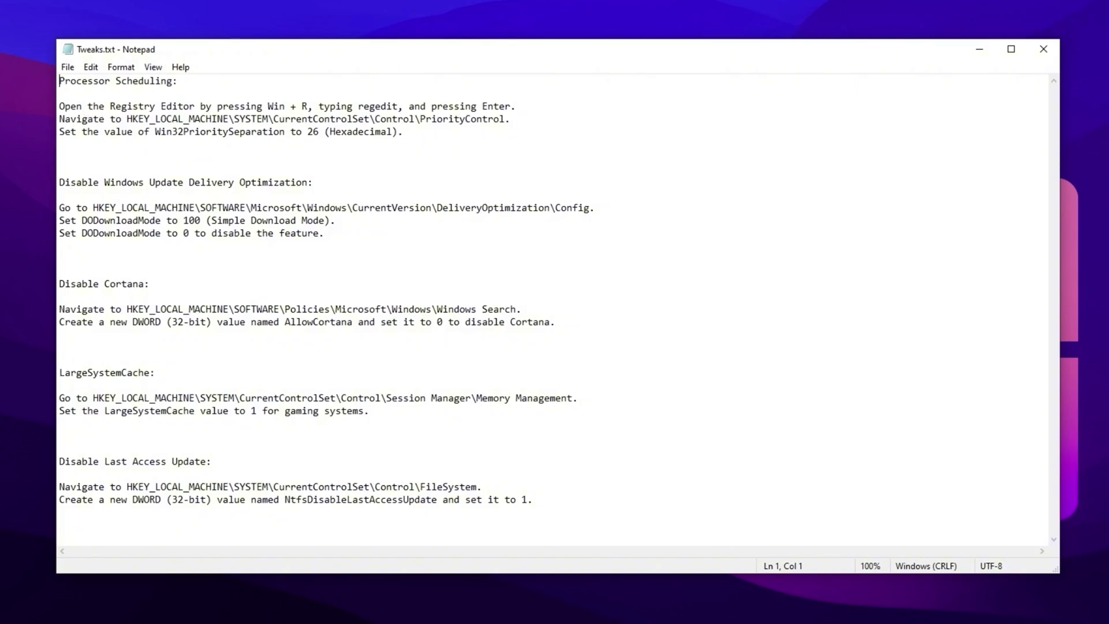
pyautogui.press('super')
# Launch Registry Editor as administrator via the regedit search and approve the permission prompt
pyautogui.write('regedit')
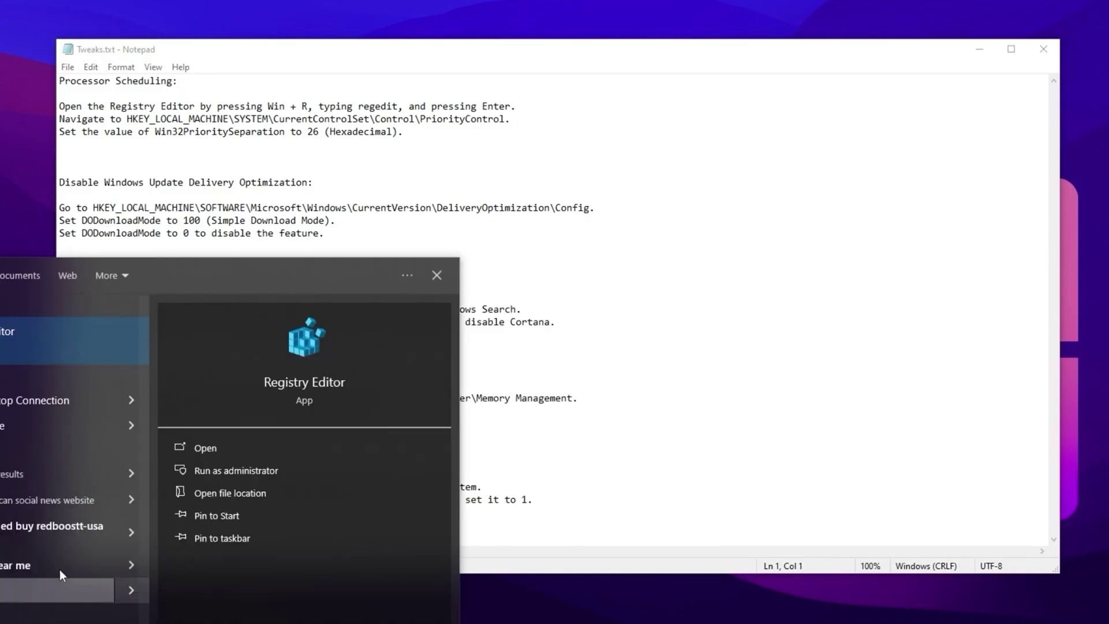
pyautogui.click(233, 471)
pyautogui.click(459, 429)
pyautogui.moveTo(317, 95); pyautogui.dragTo(463, 178)
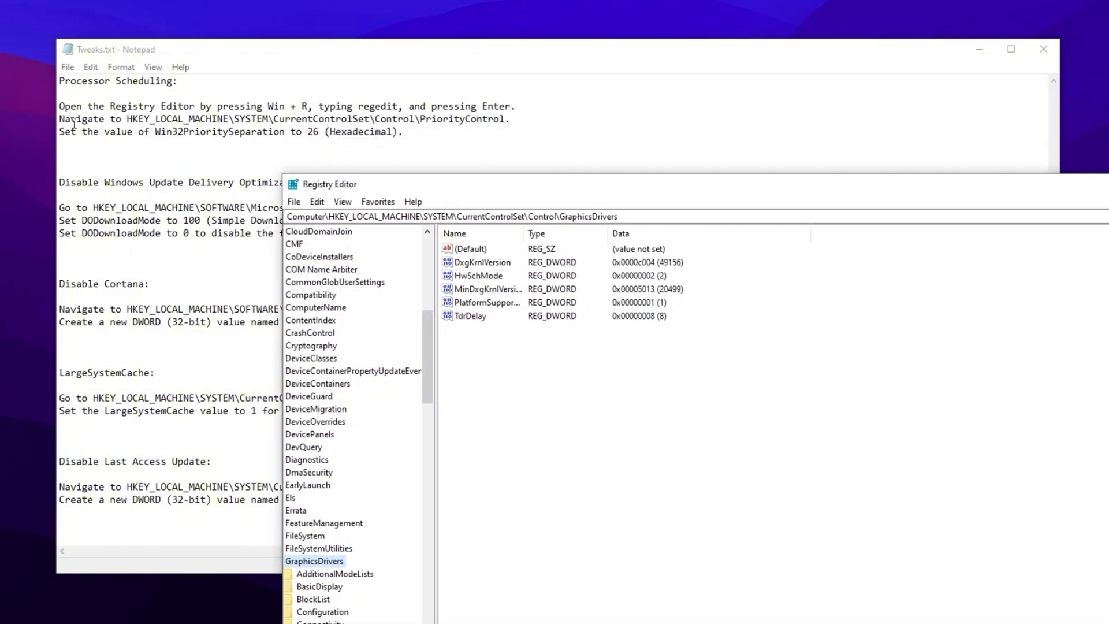
# Navigate Registry Editor to the PriorityControl key using the path copied from Tweaks.txt
pyautogui.moveTo(127, 119); pyautogui.dragTo(506, 119)
pyautogui.hotkey('ctrl', 'c')
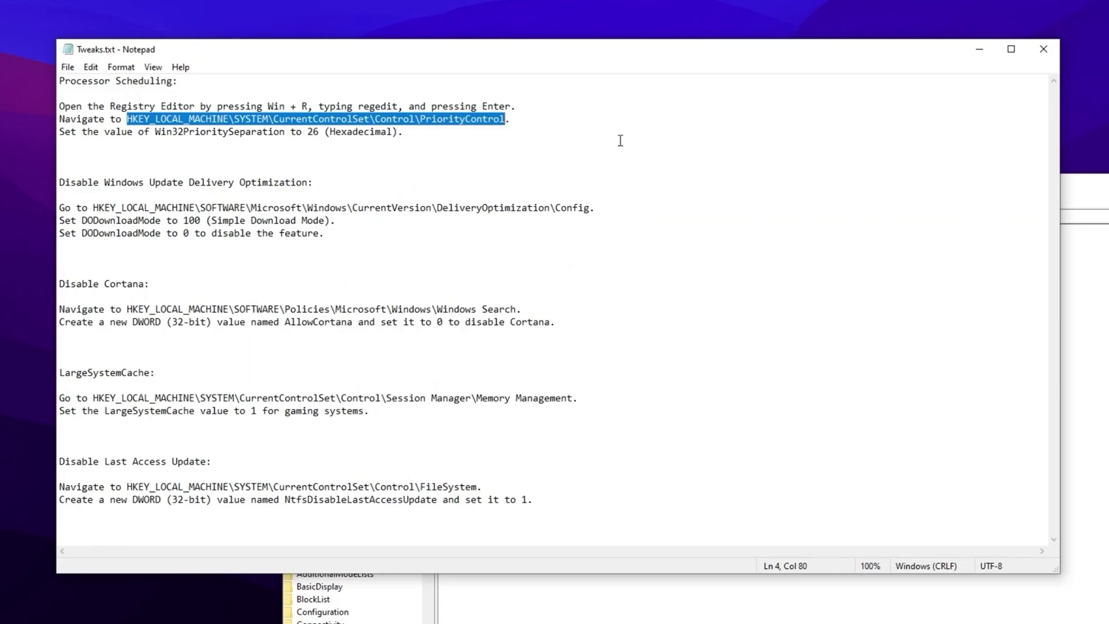
pyautogui.click(1078, 193)
pyautogui.click(635, 215)
pyautogui.hotkey('ctrl', 'v')
pyautogui.press('Return')
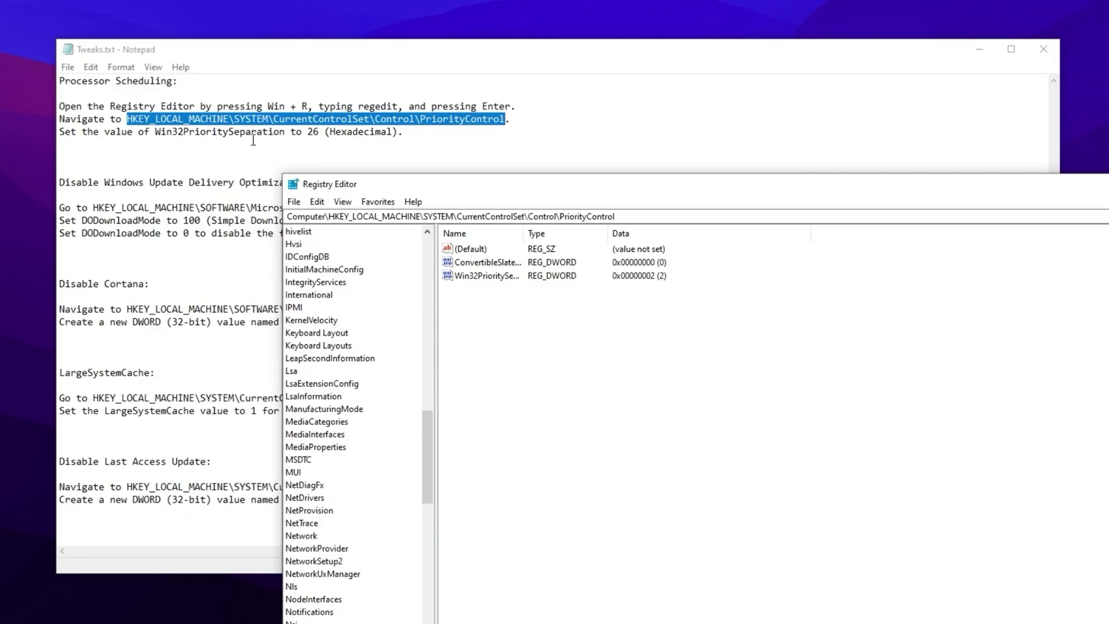
# Set Win32PrioritySeparation to hexadecimal 26 (decimal 38)
pyautogui.rightClick(523, 275)
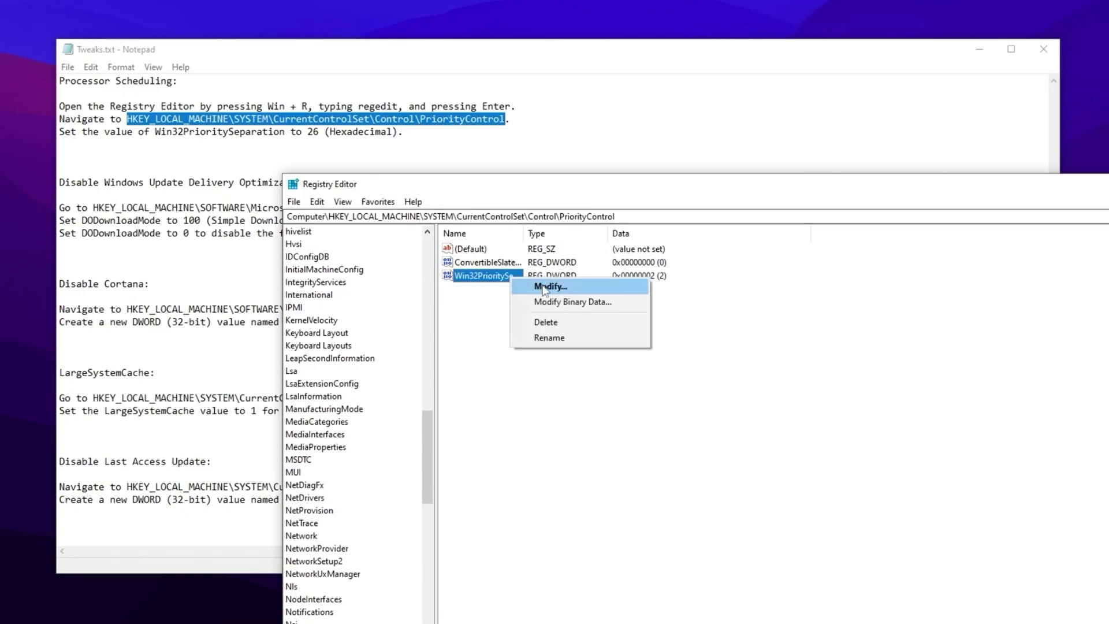
pyautogui.click(543, 285)
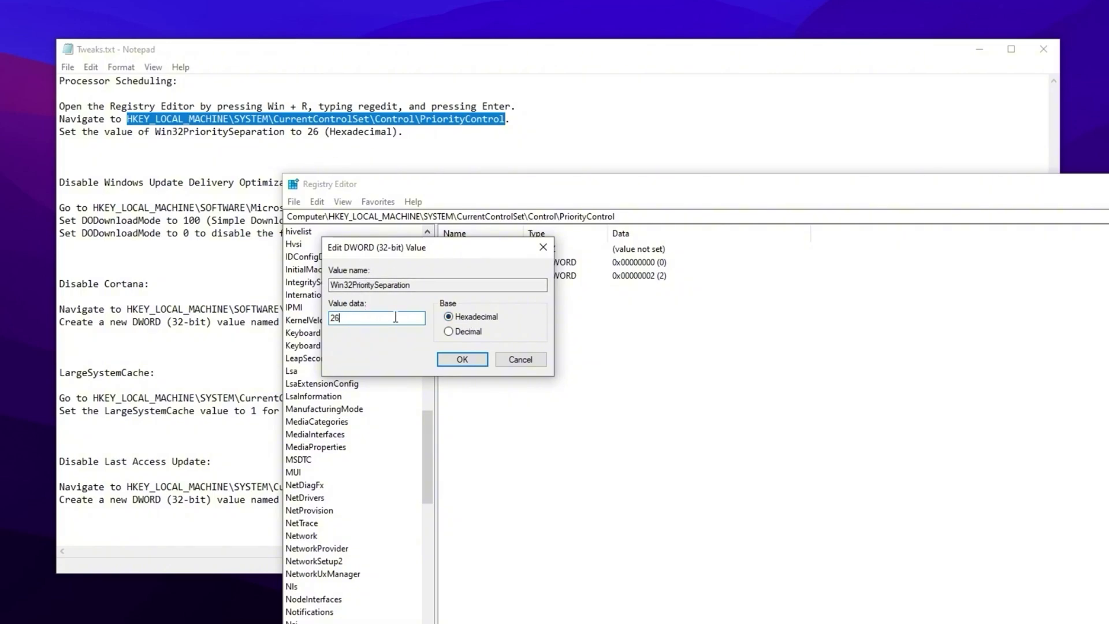
pyautogui.click(451, 360)
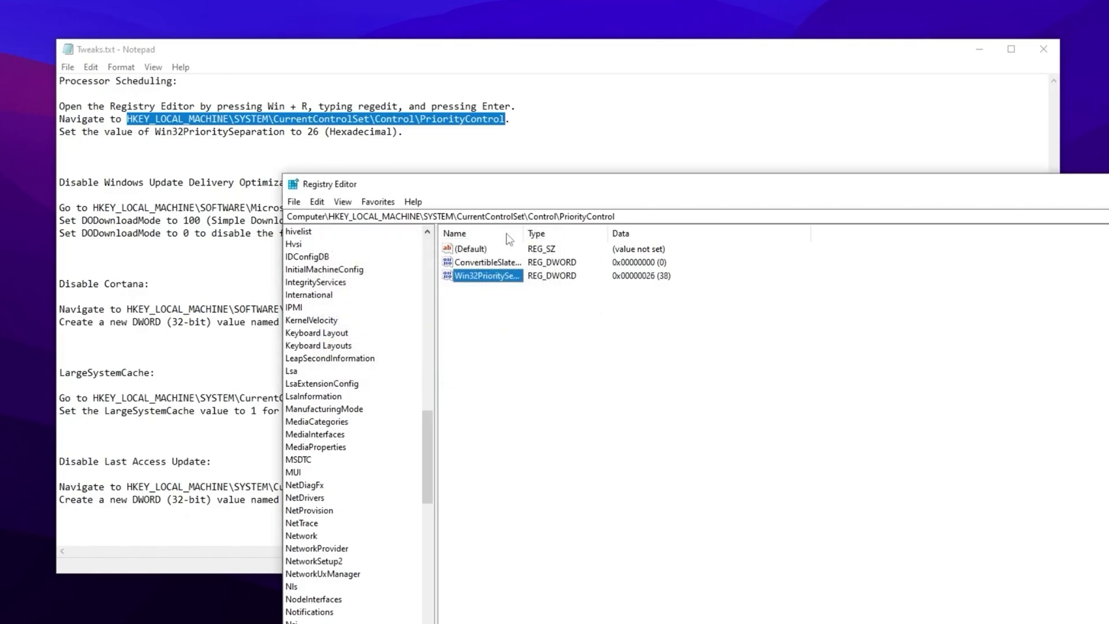
pyautogui.moveTo(479, 192); pyautogui.dragTo(701, 100)
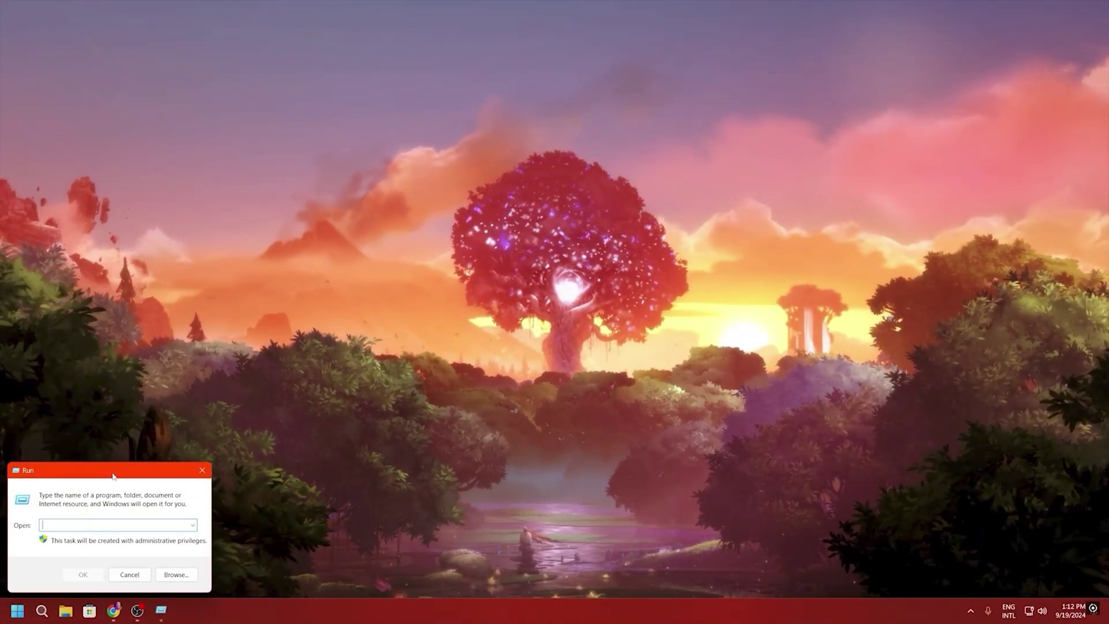
# Run msconfig and hide all Microsoft services on the Services tab
pyautogui.moveTo(113, 476); pyautogui.dragTo(574, 245)
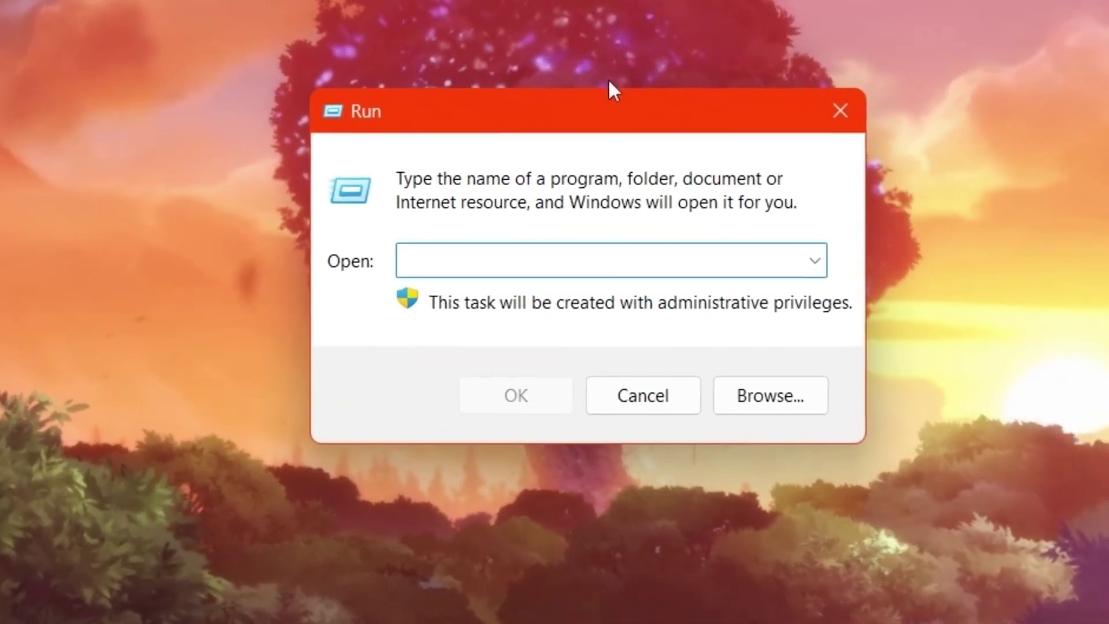
pyautogui.write('mscon')
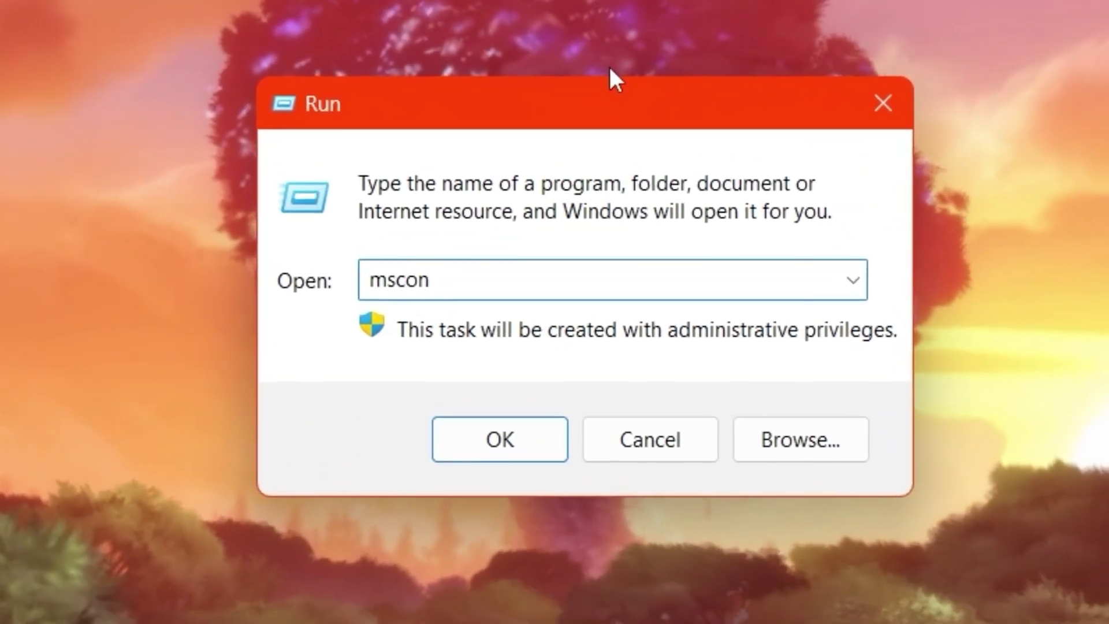
pyautogui.write('fig')
pyautogui.press('Return')
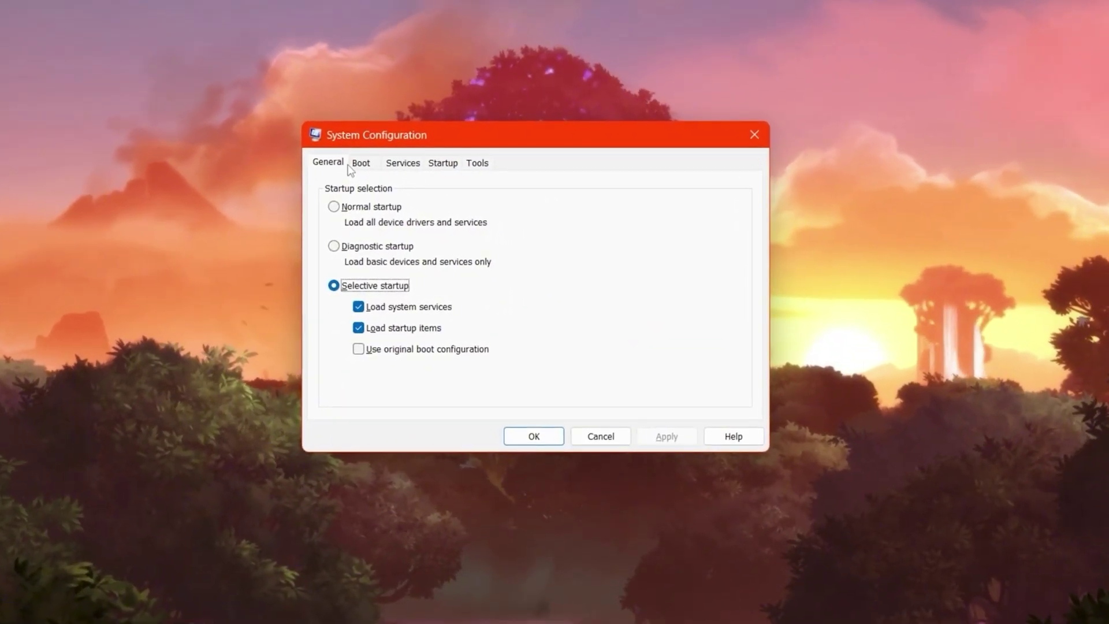
pyautogui.click(398, 164)
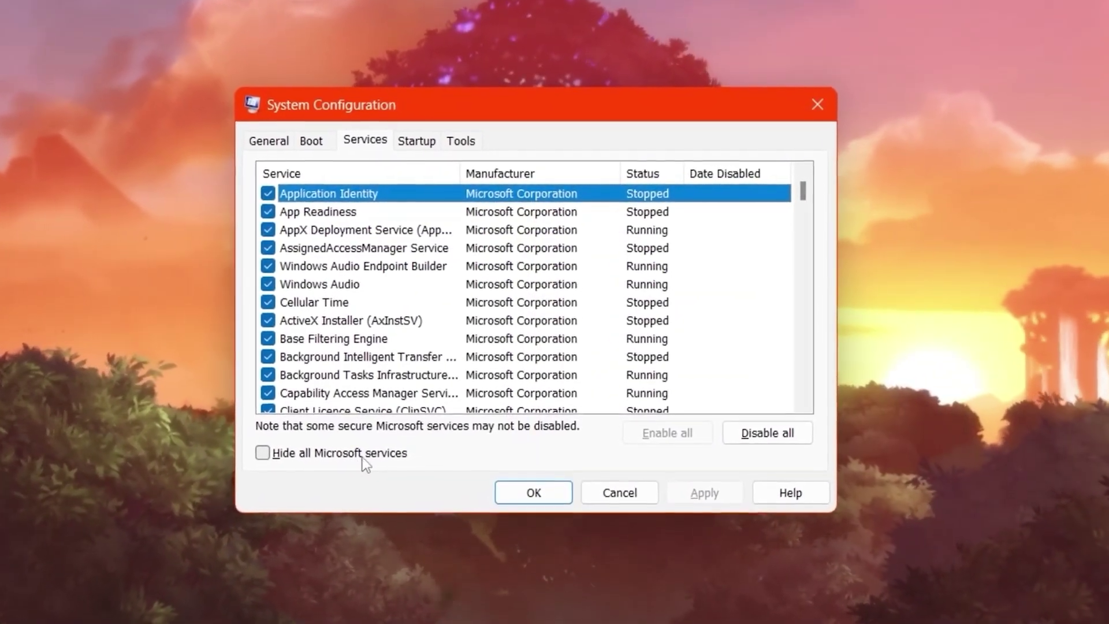
pyautogui.click(265, 457)
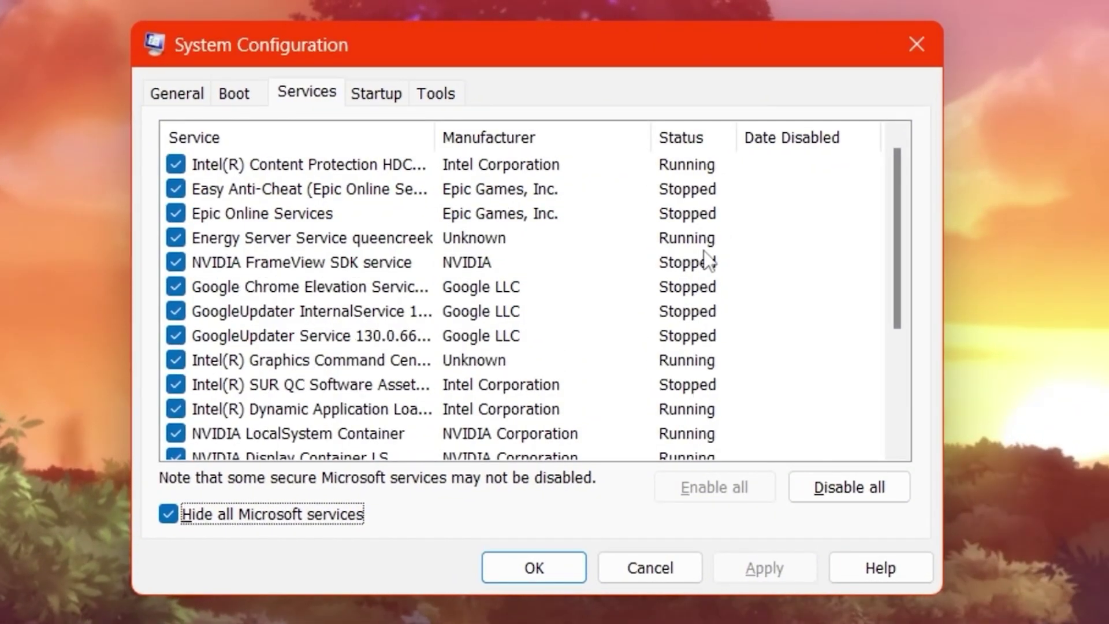
# Open Task Manager's startup apps list from System Configuration's Startup tab
pyautogui.scroll(-3, 315, 373)
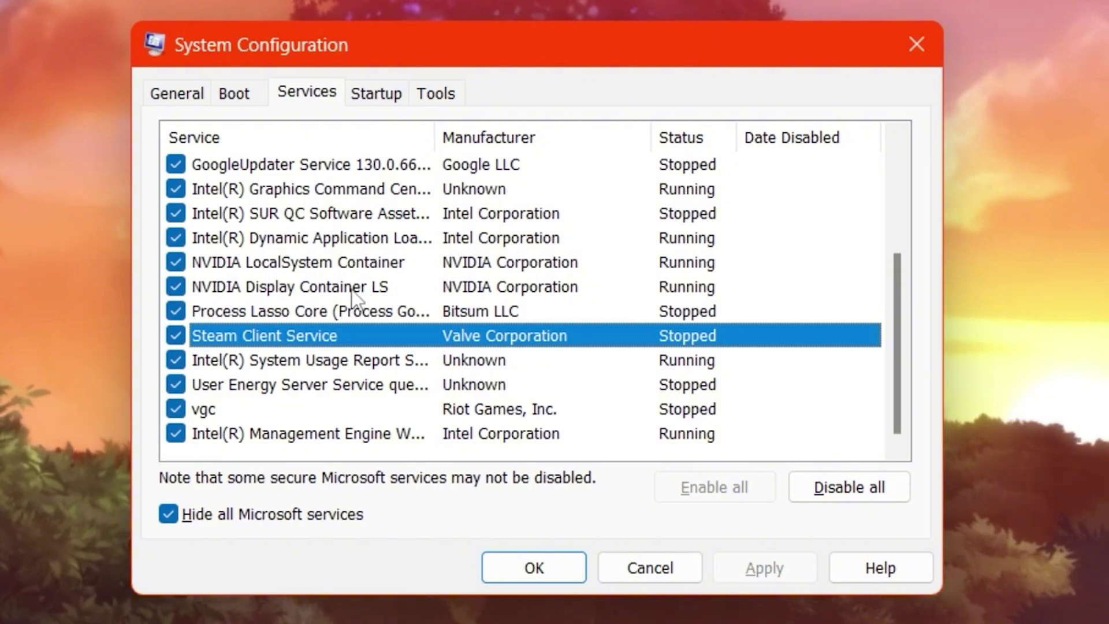
pyautogui.click(376, 93)
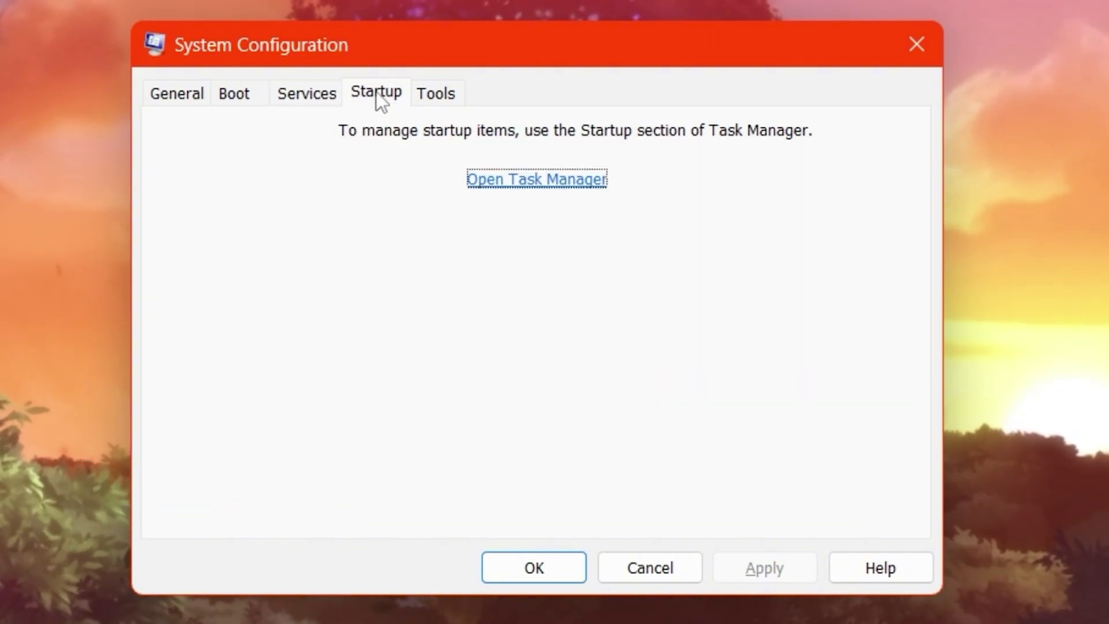
pyautogui.click(578, 181)
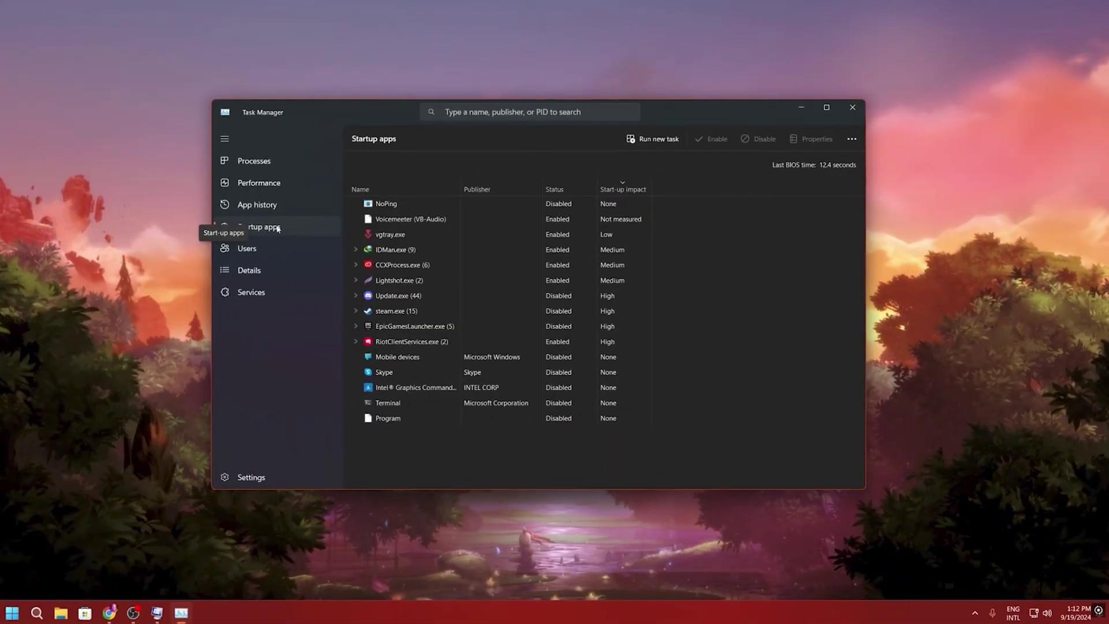